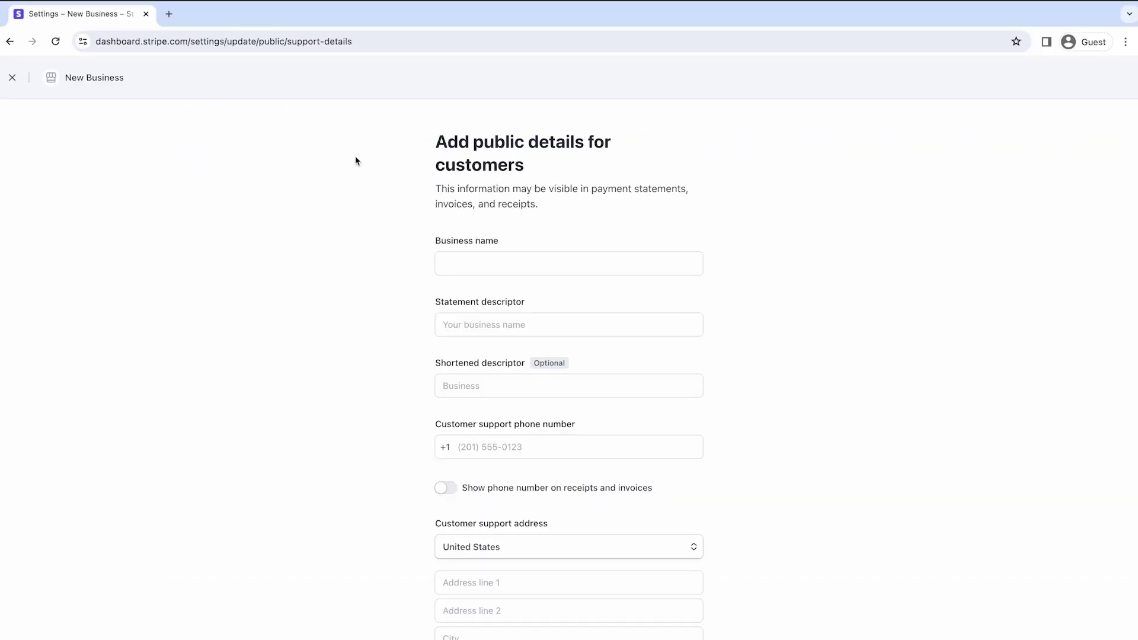
Enter Togethere's business name, statement descriptor and support phone shown on receipts and invoices.
{"action": "left_click", "coordinate": [448, 259]}
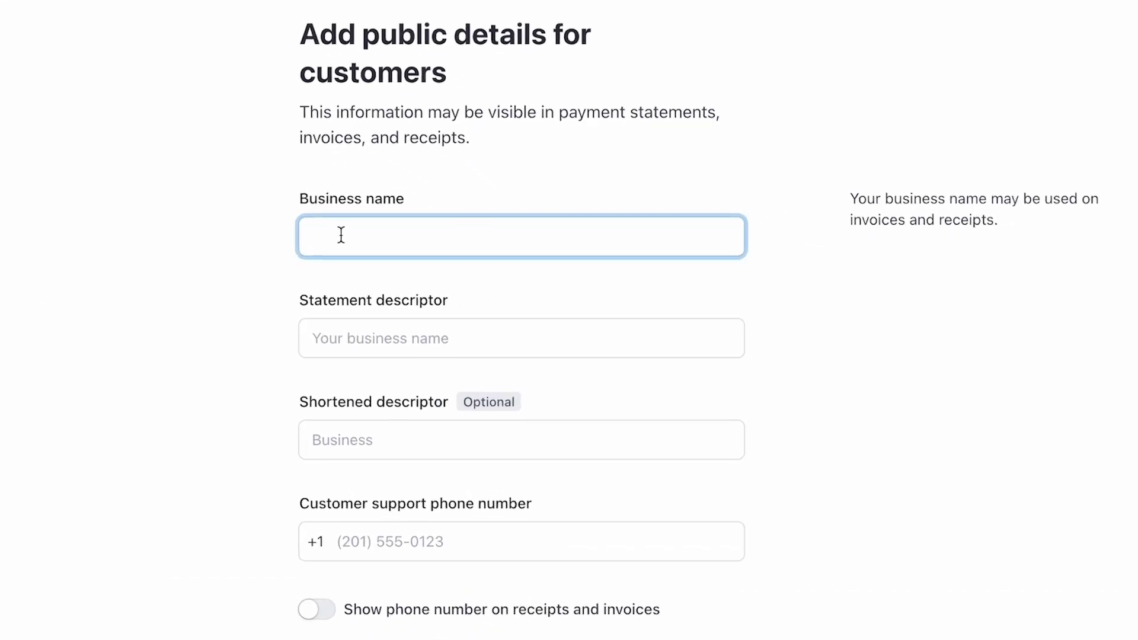
{"action": "type", "text": "Togethere"}
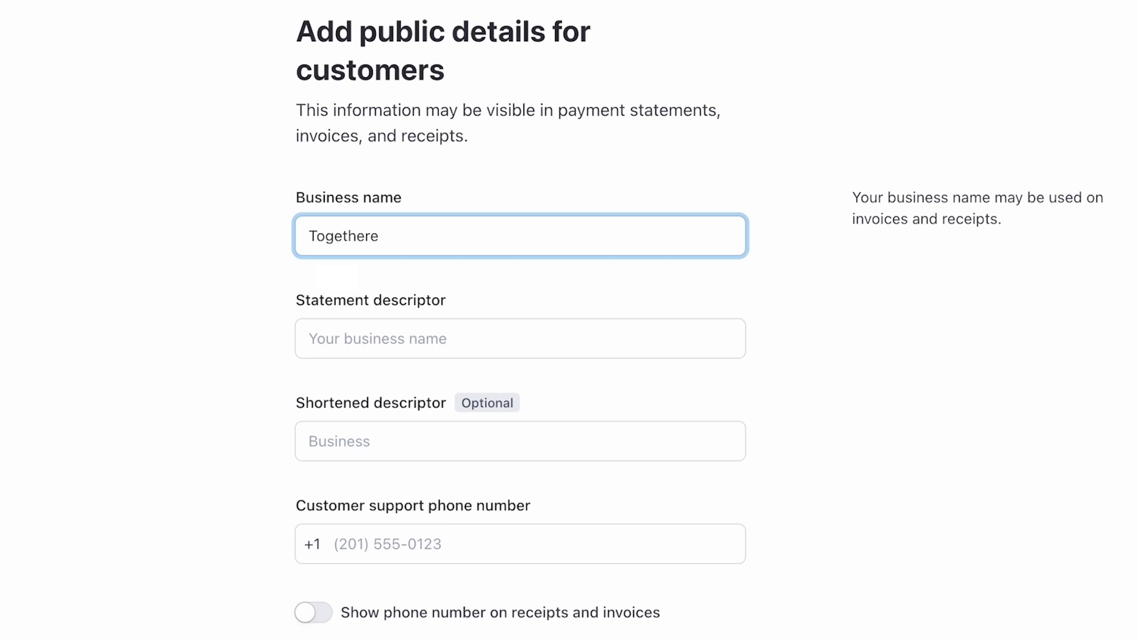
{"action": "left_click", "coordinate": [339, 338]}
{"action": "type", "text": "t"}
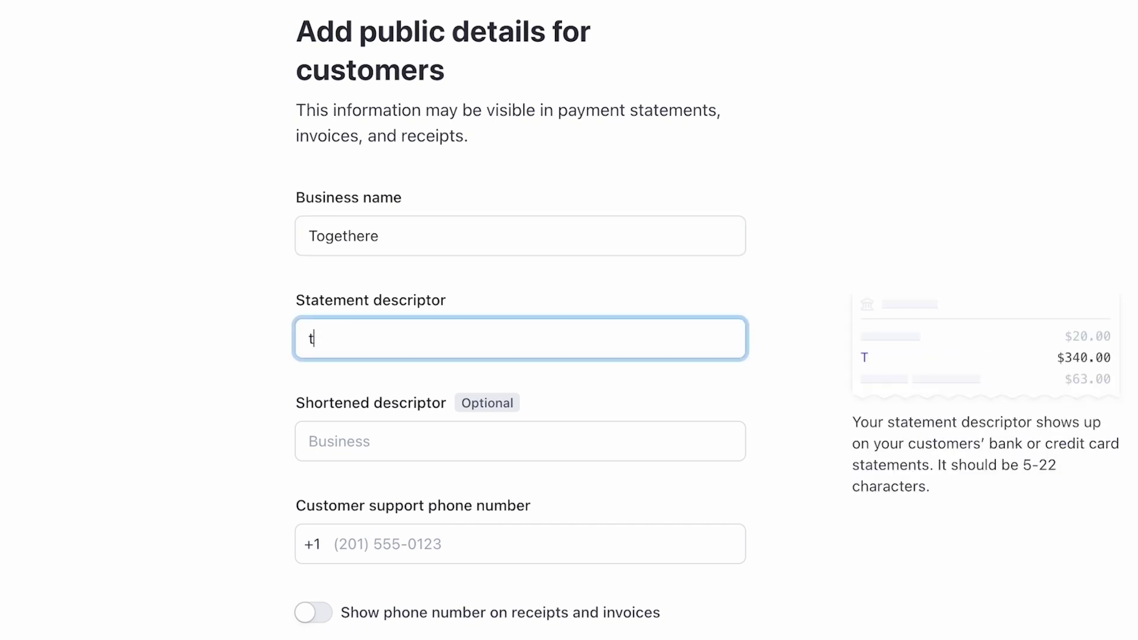
{"action": "type", "text": "ogethere"}
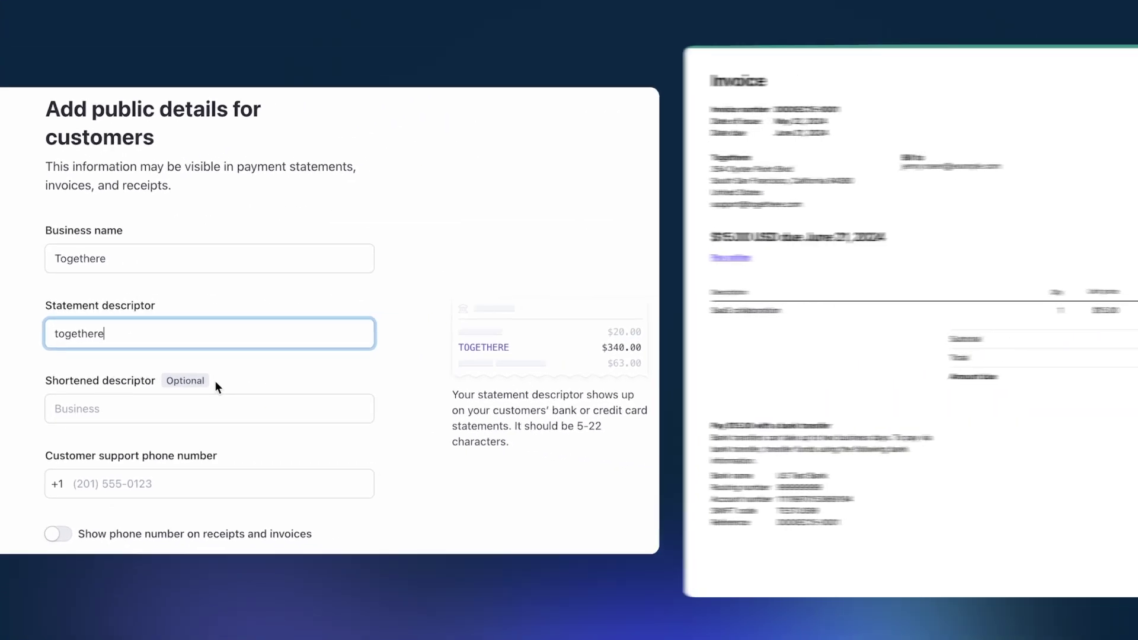
{"action": "scroll", "coordinate": [178, 364], "scroll_direction": "down", "scroll_amount": 2}
{"action": "key", "text": "Tab"}
{"action": "key", "text": "Tab"}
{"action": "type", "text": "41"}
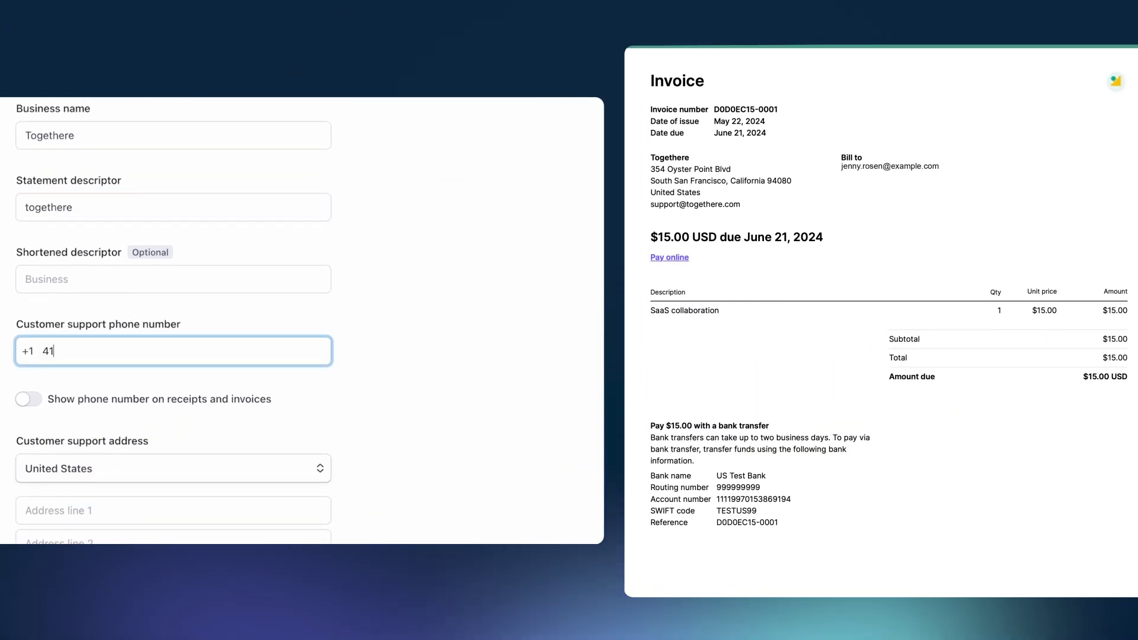
{"action": "type", "text": "5) 555-2863"}
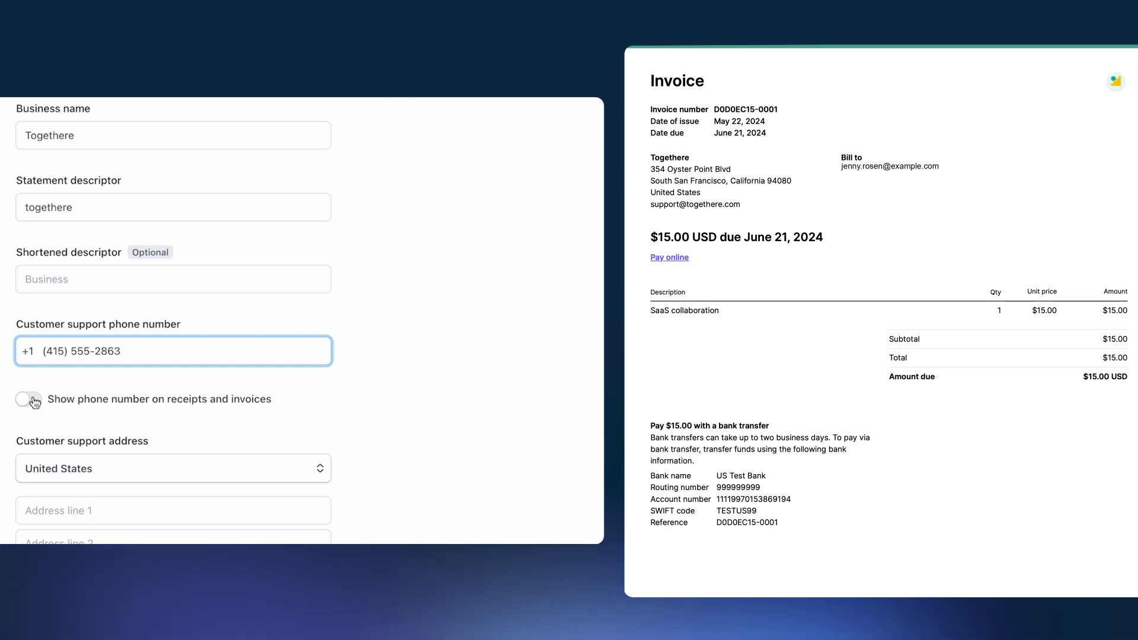
{"action": "left_click", "coordinate": [32, 401]}
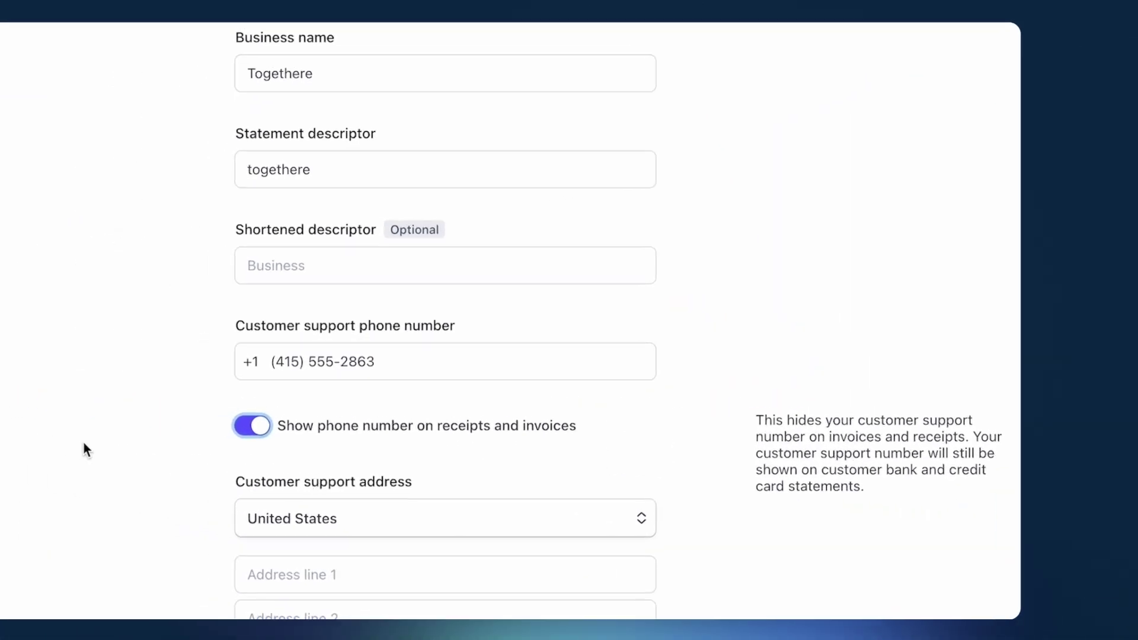
{"action": "scroll", "coordinate": [184, 480], "scroll_direction": "down", "scroll_amount": 3}
Fill the support address, email, support URL, website, privacy and terms URLs, then submit.
{"action": "key", "text": "Tab"}
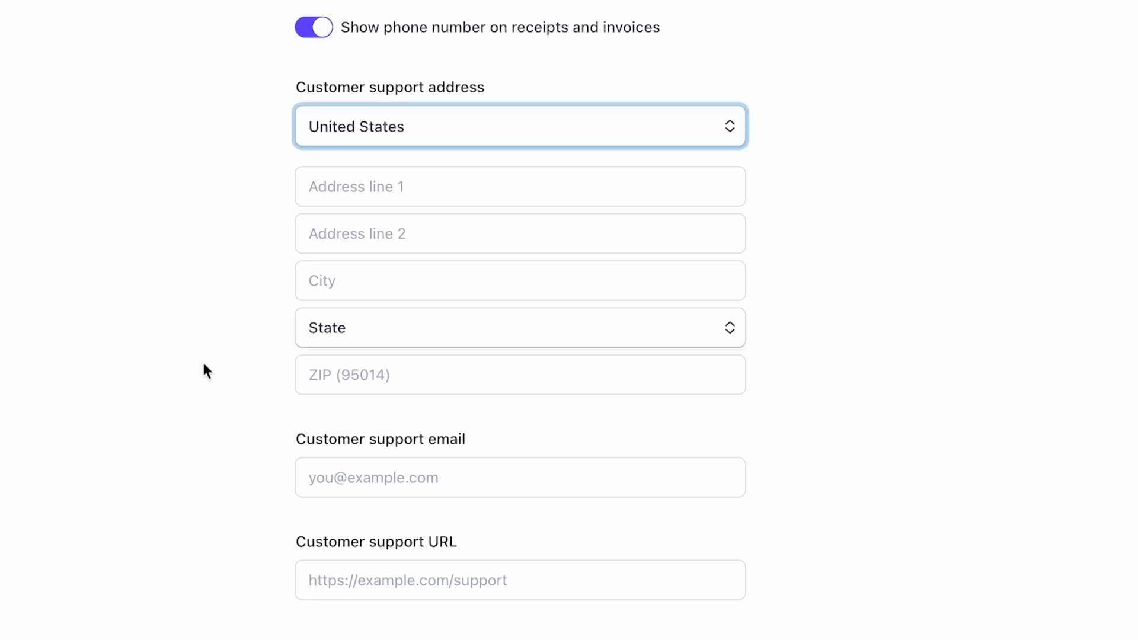
{"action": "key", "text": "Tab"}
{"action": "type", "text": "354 Oyster Point Blvd\t\tSouth San Francisco\tCalifornia\t94080"}
{"action": "key", "text": "Tab"}
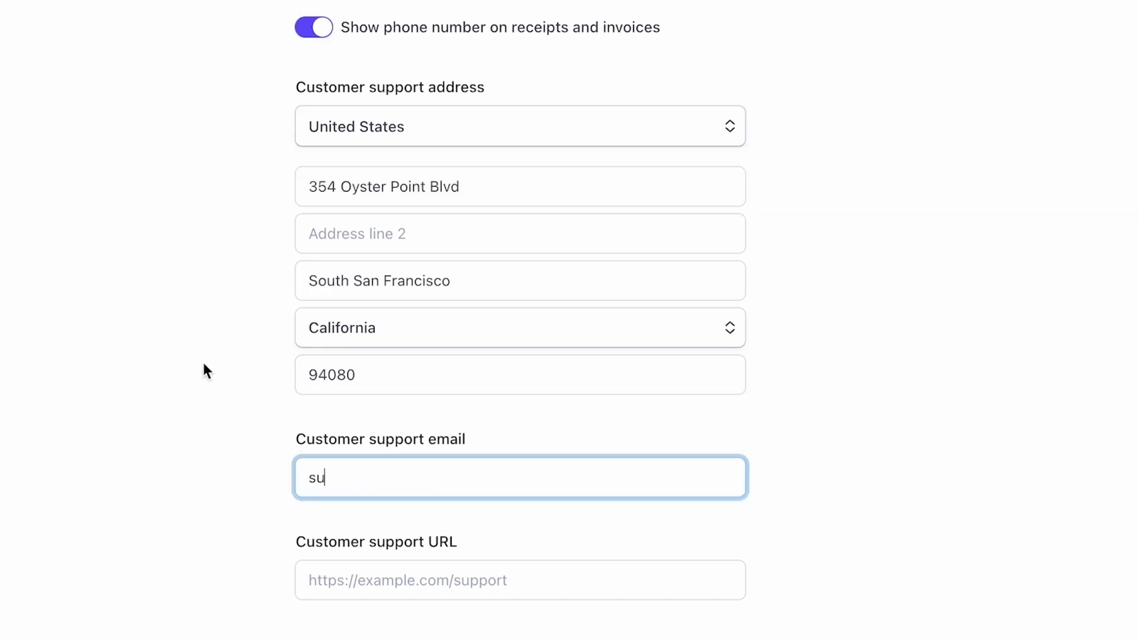
{"action": "key", "text": "Tab"}
{"action": "type", "text": "https://www.togethere.com/suppor"}
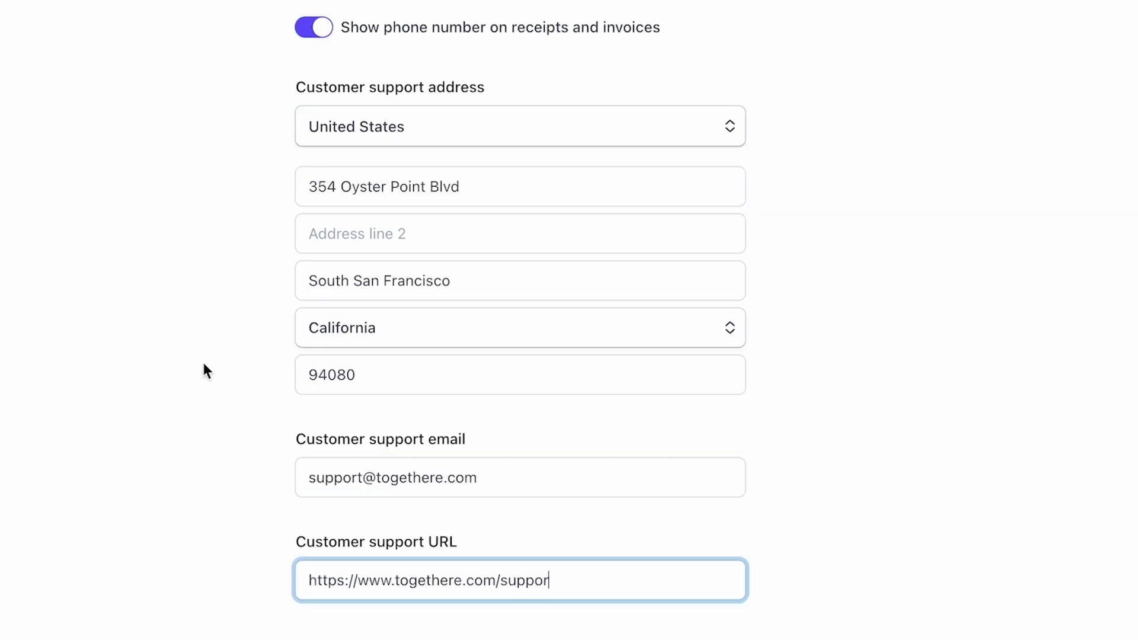
{"action": "type", "text": "t"}
{"action": "scroll", "coordinate": [203, 372], "scroll_direction": "down", "scroll_amount": 5}
{"action": "key", "text": "Tab"}
{"action": "type", "text": "https://www.togethere.com"}
{"action": "key", "text": "Tab"}
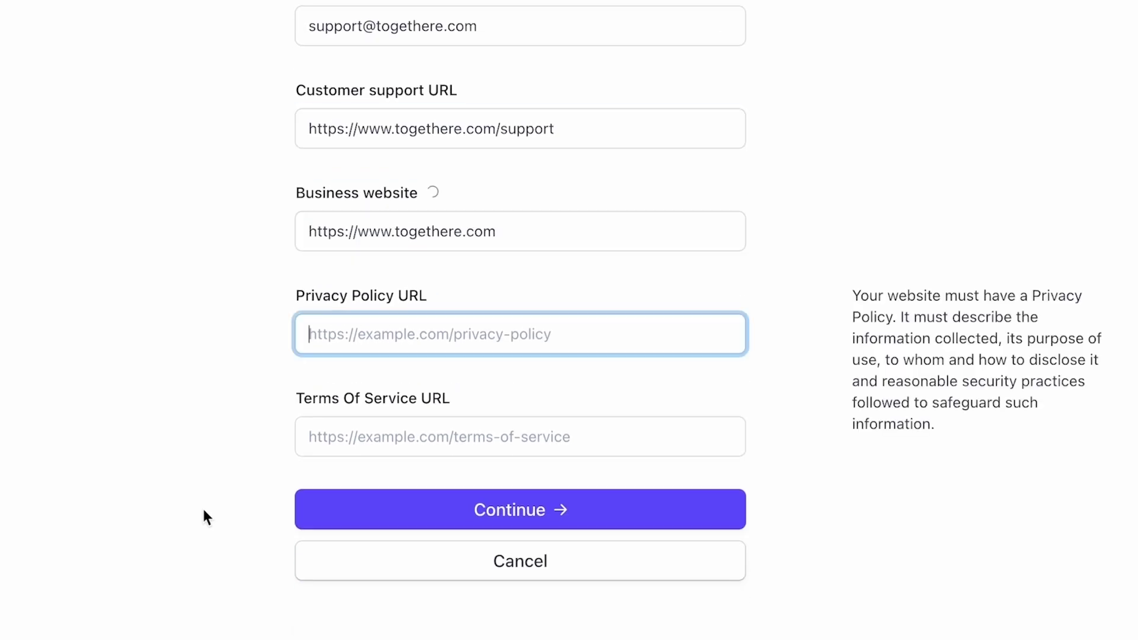
{"action": "type", "text": "https://www.togethere.com/poli"}
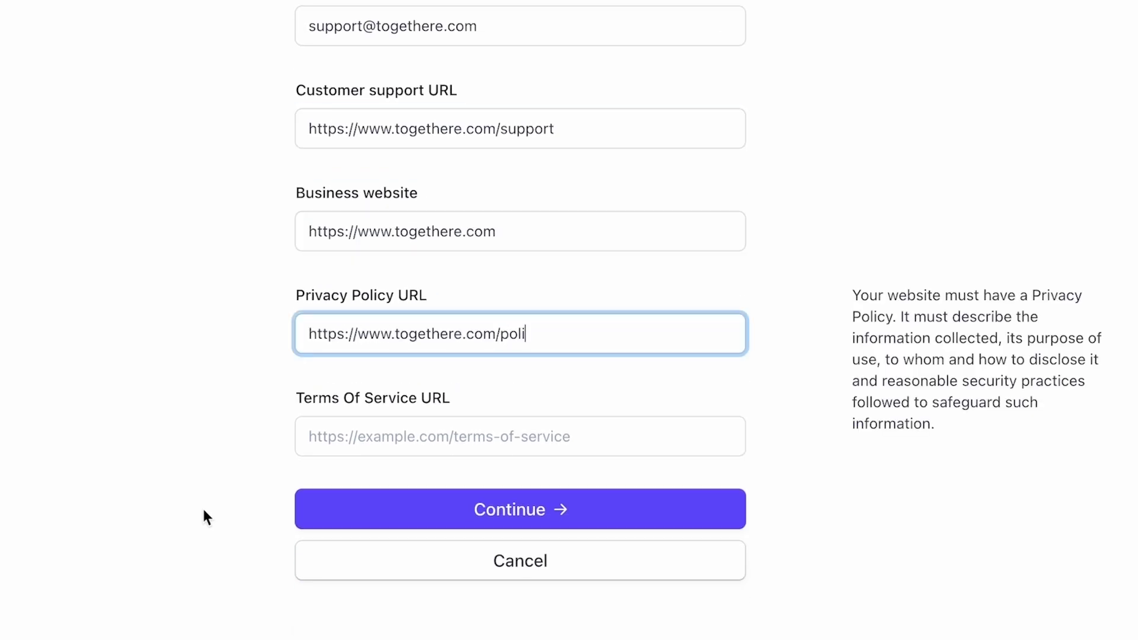
{"action": "type", "text": "cy"}
{"action": "key", "text": "Tab"}
{"action": "type", "text": "https://www.togethere.com/tos"}
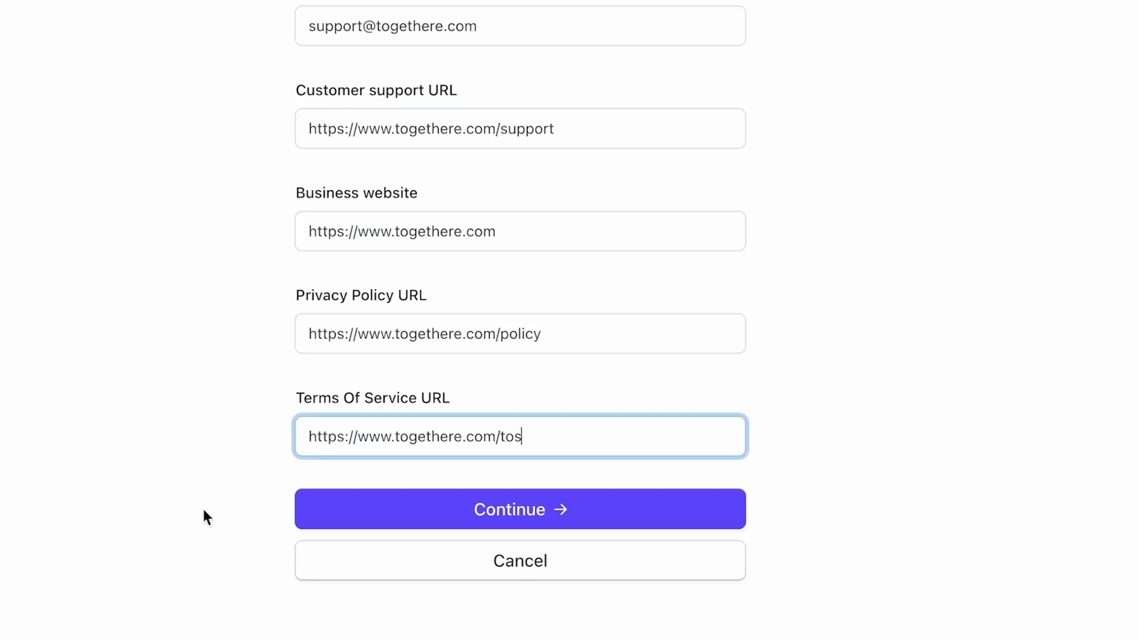
{"action": "left_click", "coordinate": [507, 519]}
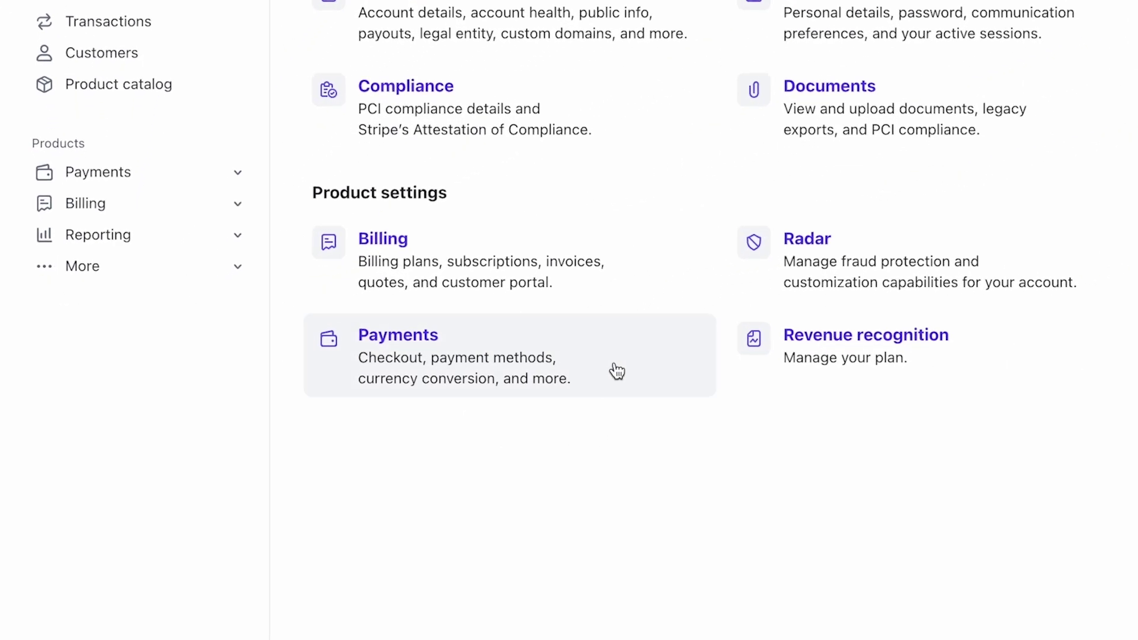
In Payments settings, try the checkout store-policy toggles, leaving refund policy and support contact shown.
{"action": "left_click", "coordinate": [616, 370]}
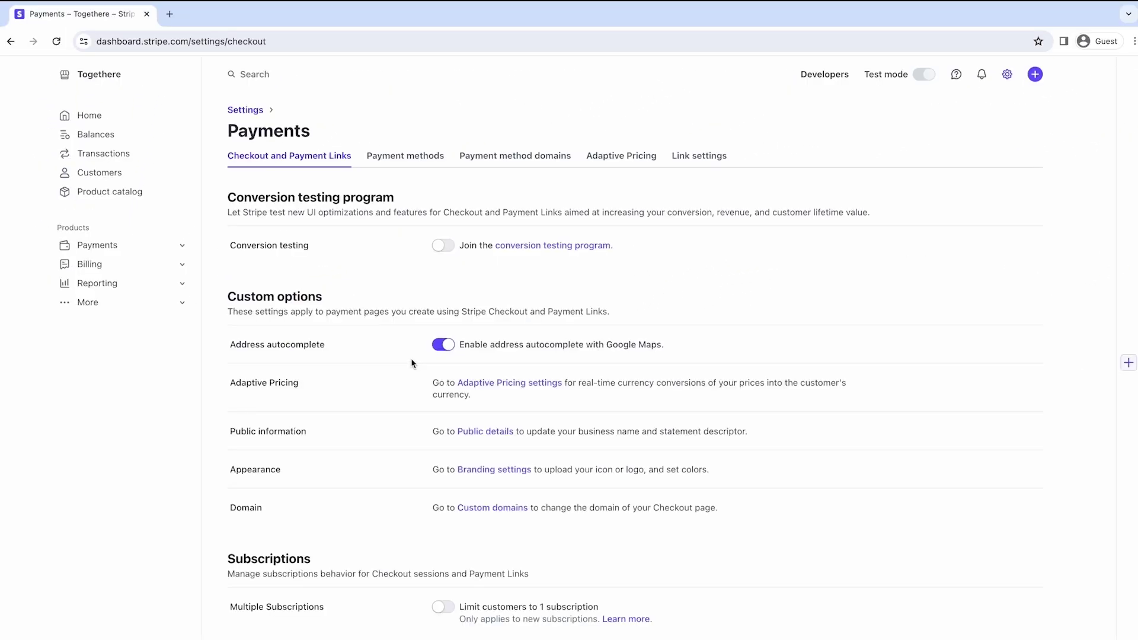
{"action": "scroll", "coordinate": [411, 359], "scroll_direction": "down", "scroll_amount": 5}
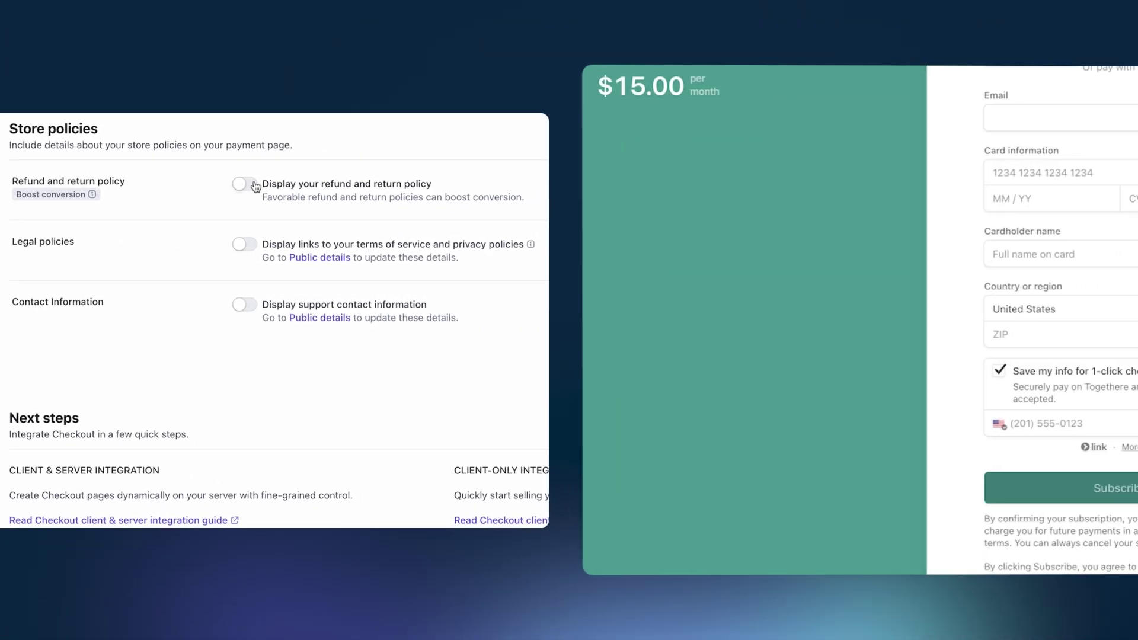
{"action": "left_click", "coordinate": [242, 184]}
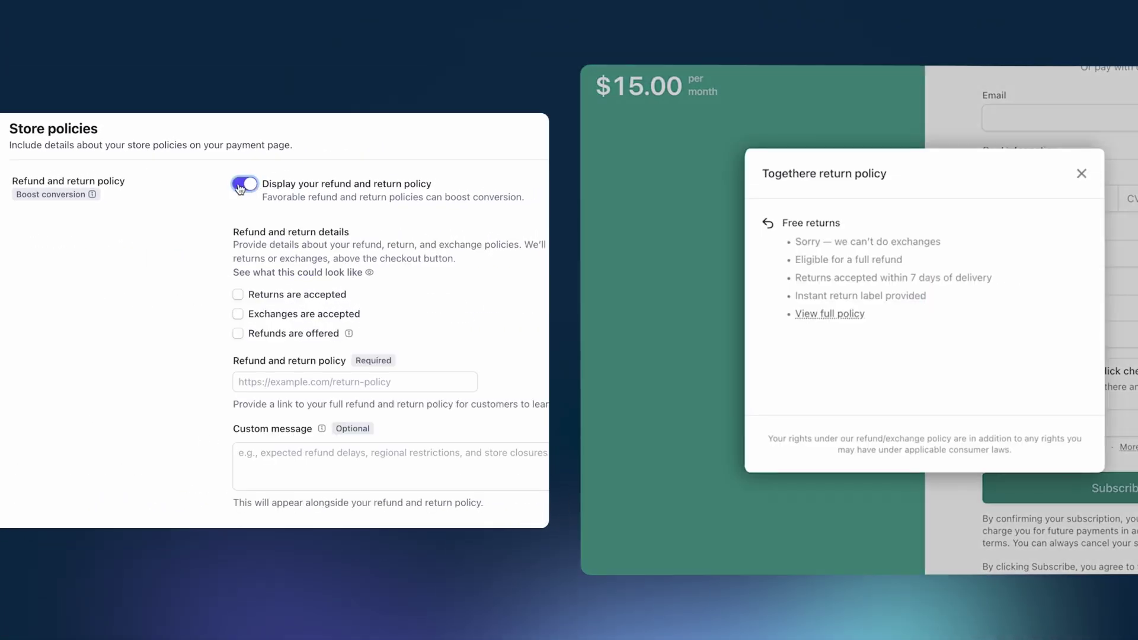
{"action": "left_click", "coordinate": [242, 184]}
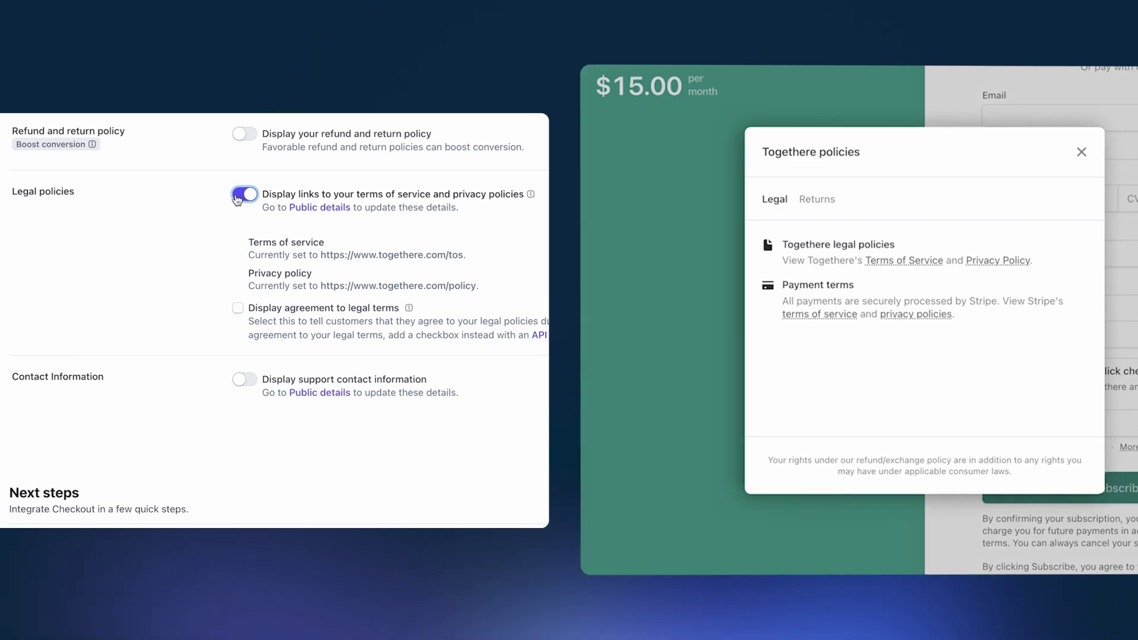
{"action": "left_click", "coordinate": [238, 195]}
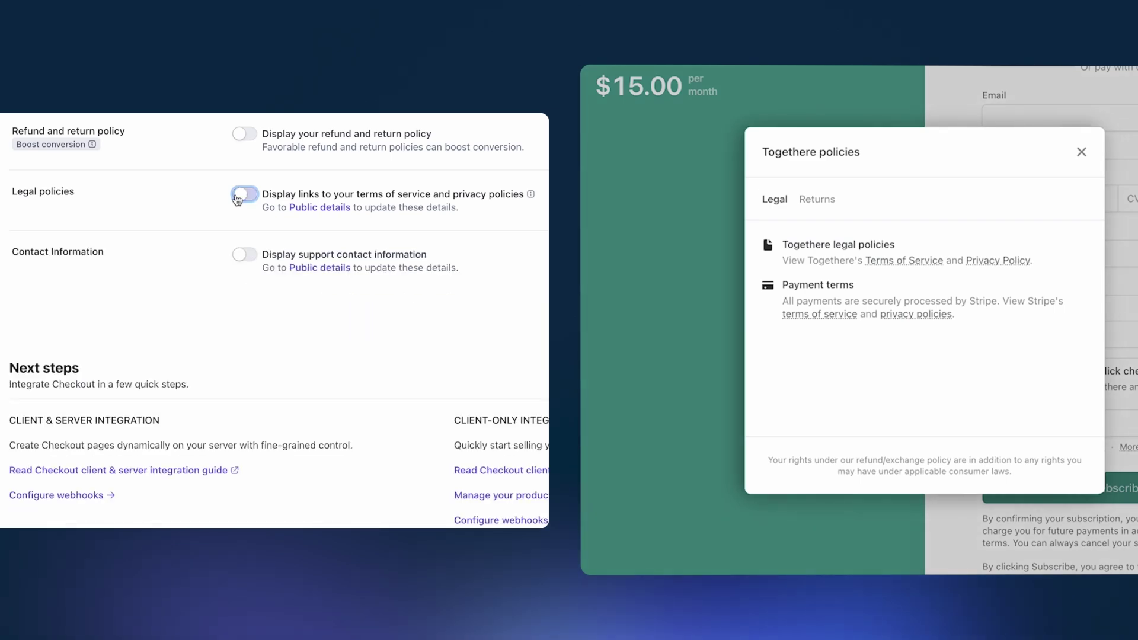
{"action": "left_click", "coordinate": [248, 256]}
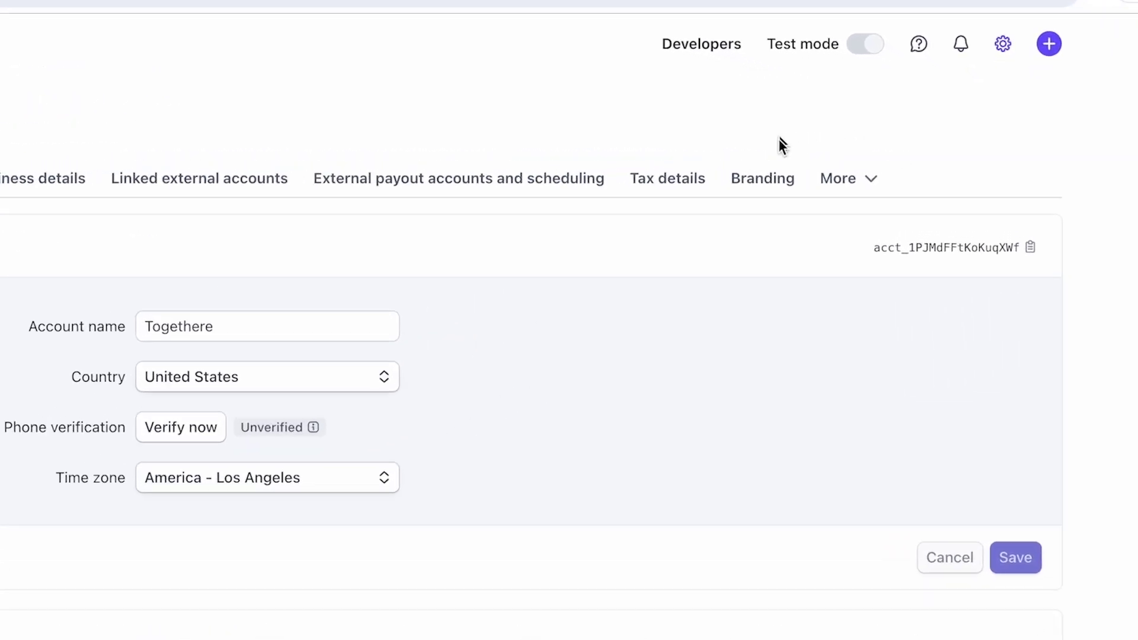
Upload togethere_icon.png as the brand icon and togethere_logo.png as the logo.
{"action": "left_click", "coordinate": [862, 157]}
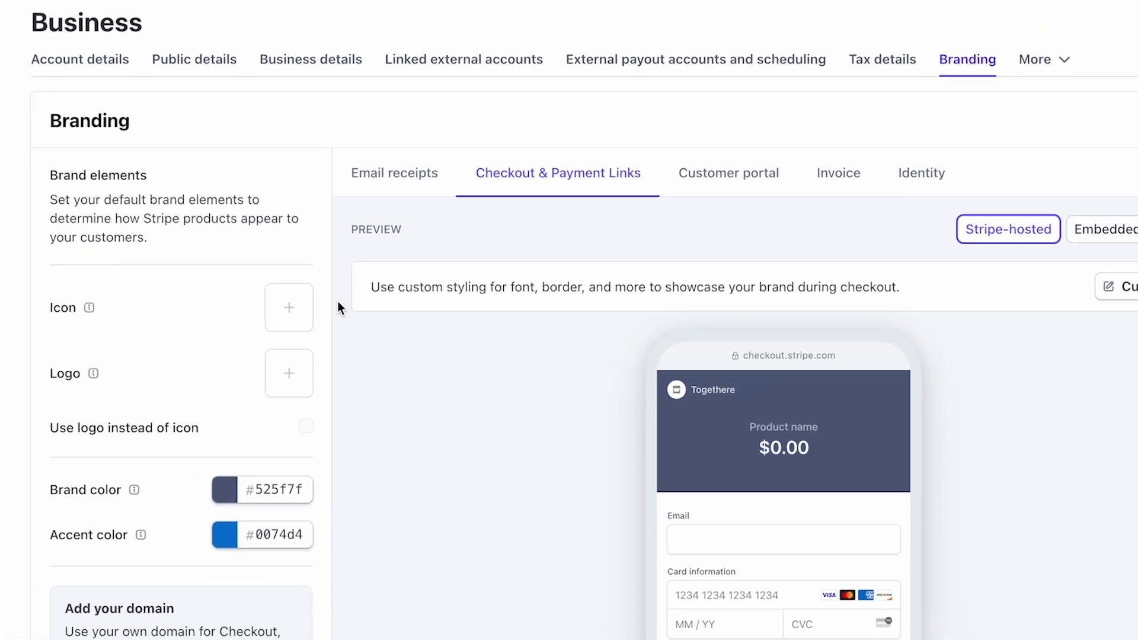
{"action": "left_click", "coordinate": [306, 313]}
{"action": "double_click", "coordinate": [384, 188]}
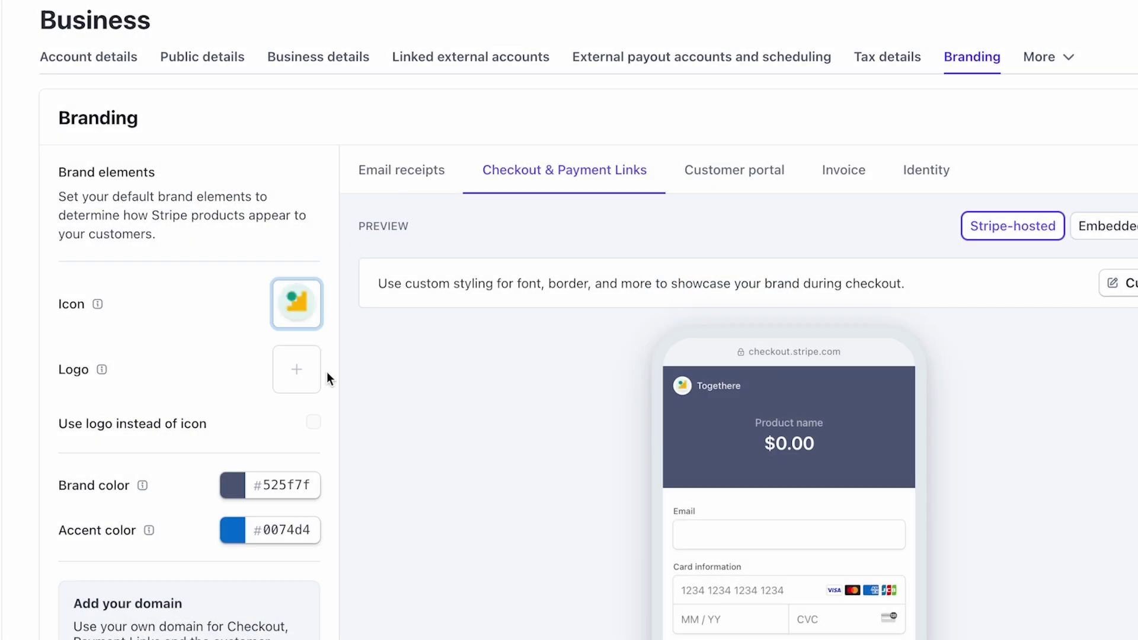
{"action": "left_click", "coordinate": [297, 371]}
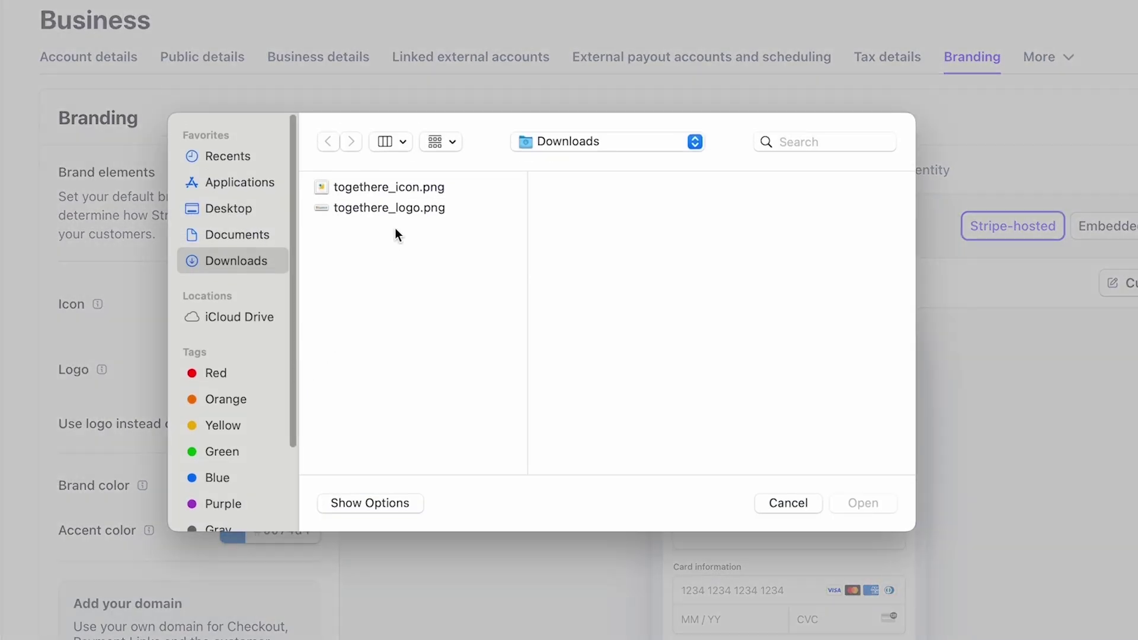
{"action": "double_click", "coordinate": [400, 205]}
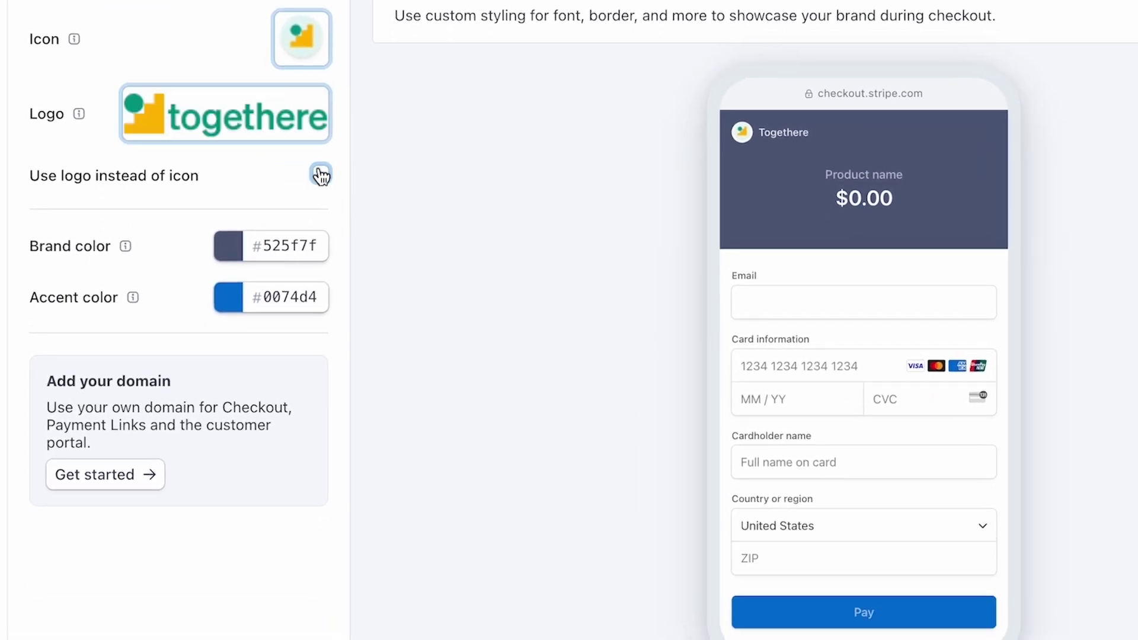
Keep the icon shown at checkout and set brand colour #419488 and accent colour #31746c.
{"action": "left_click", "coordinate": [321, 174]}
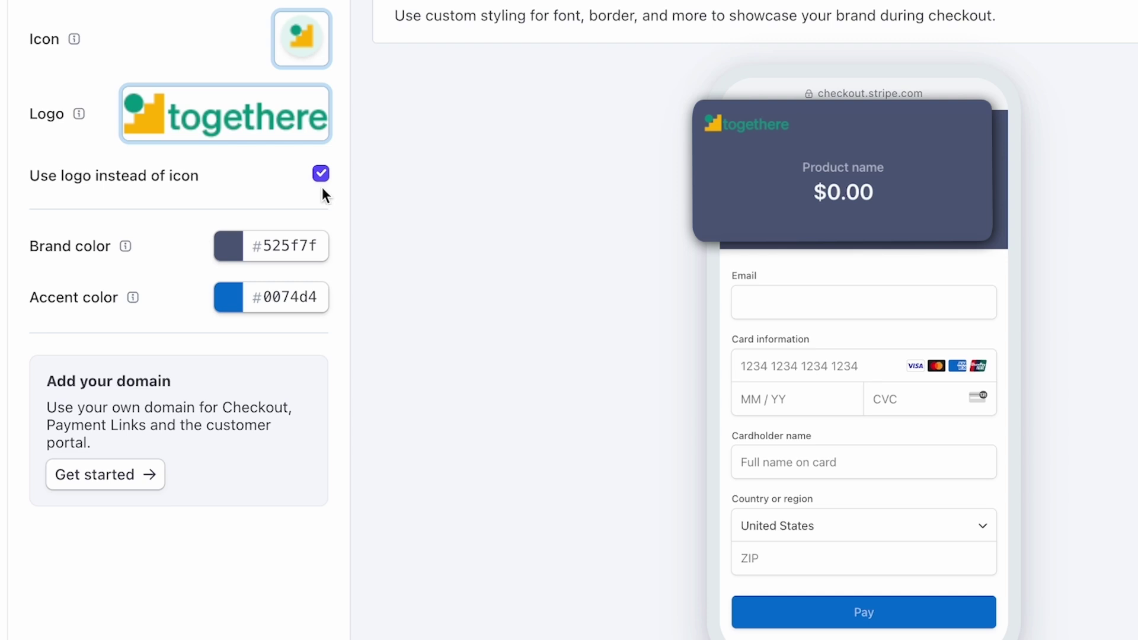
{"action": "left_click", "coordinate": [320, 175]}
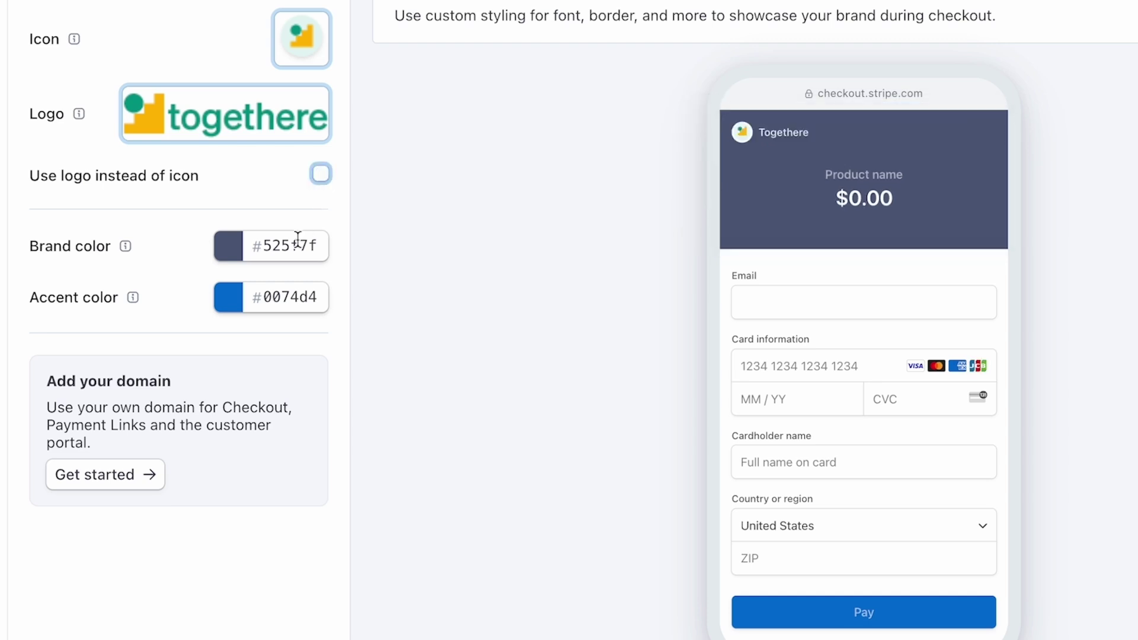
{"action": "double_click", "coordinate": [292, 246]}
{"action": "type", "text": "4"}
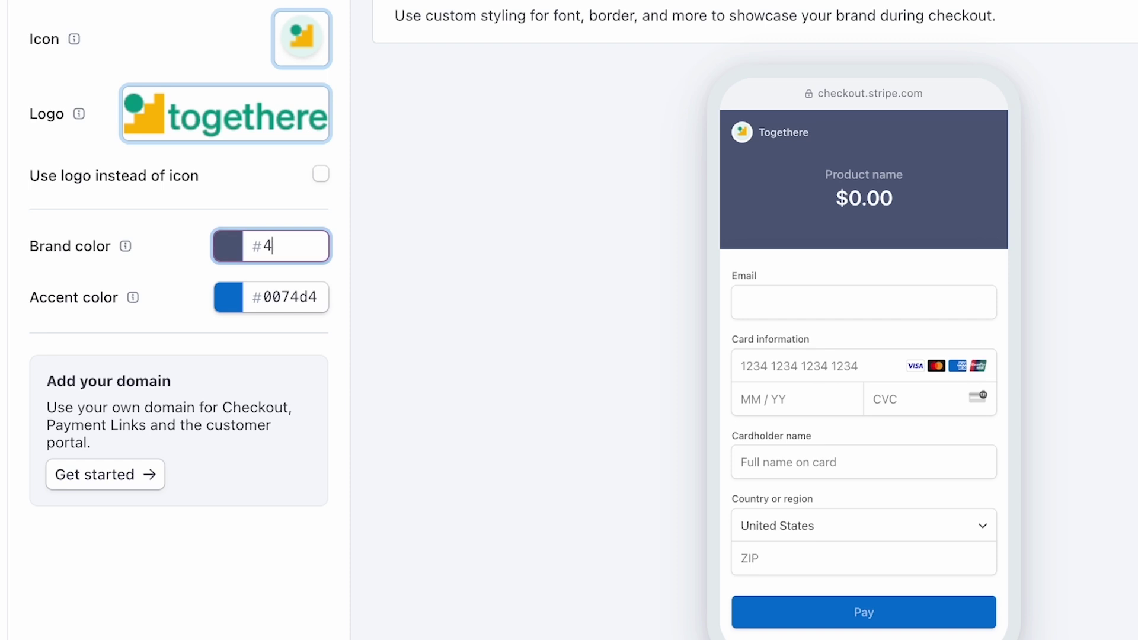
{"action": "type", "text": "19488"}
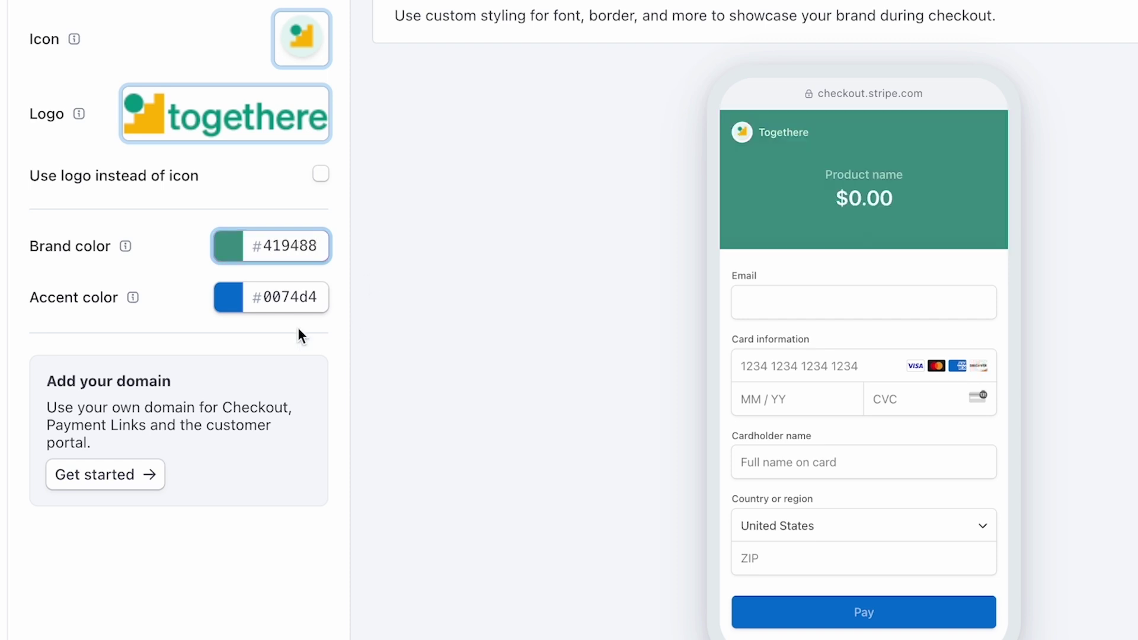
{"action": "double_click", "coordinate": [296, 298]}
{"action": "type", "text": "317"}
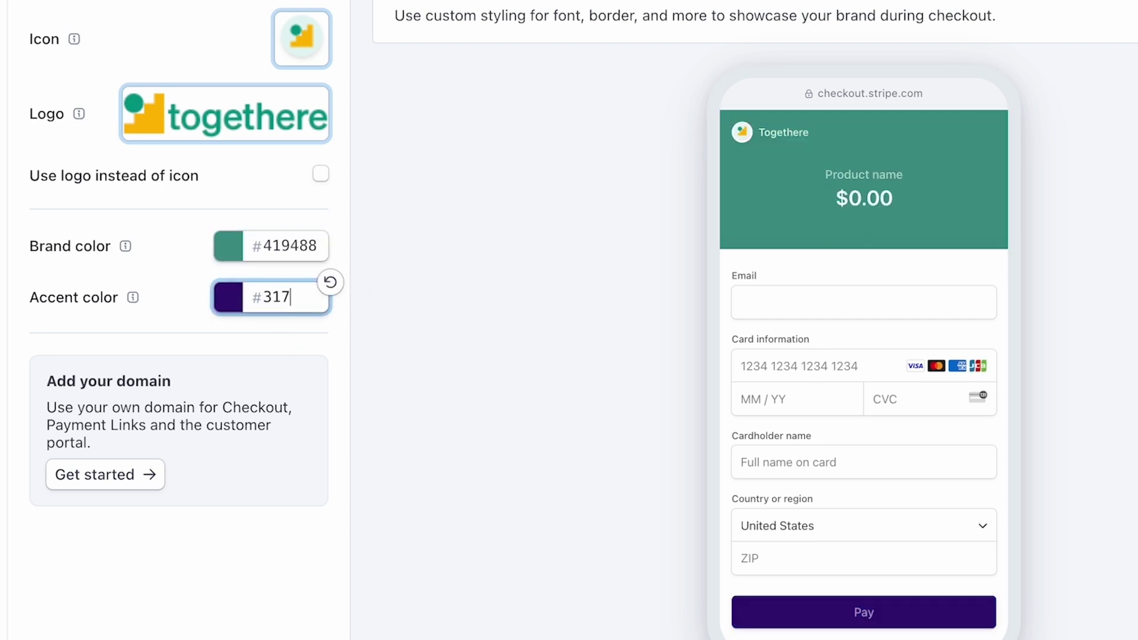
{"action": "type", "text": "46c"}
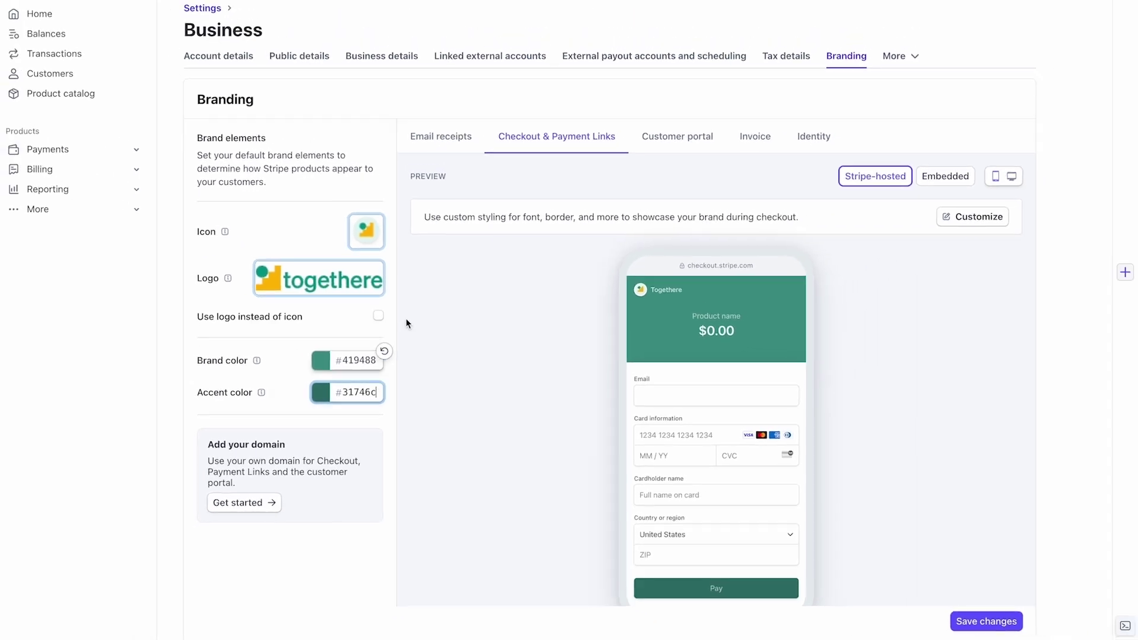
Preview the branding on email receipts, customer portal and invoices, then save the changes.
{"action": "left_click", "coordinate": [463, 138]}
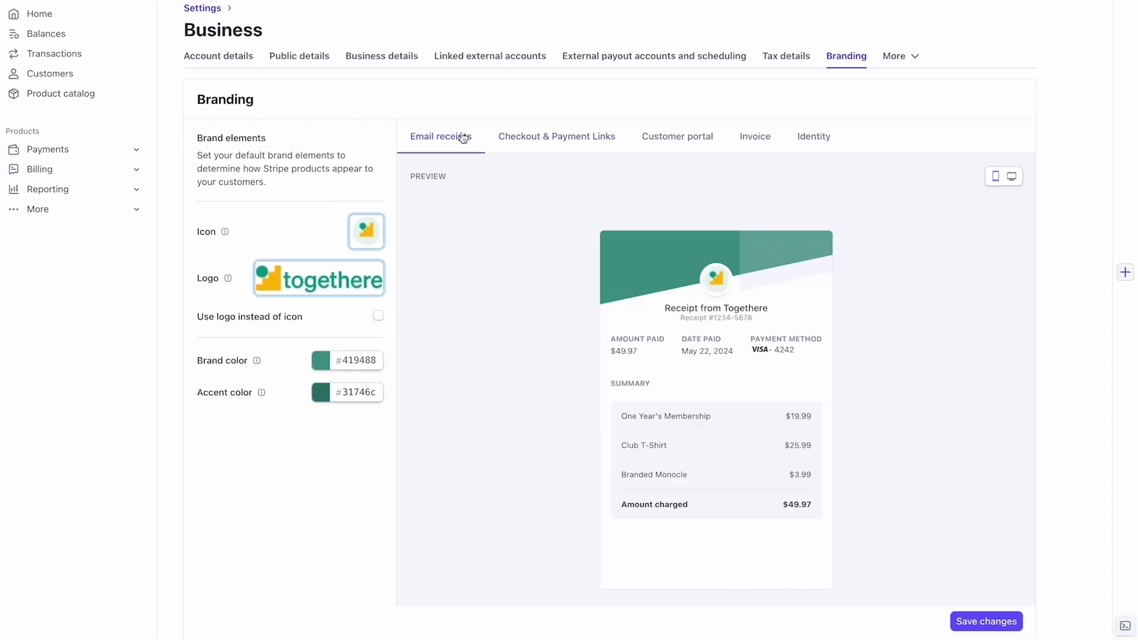
{"action": "left_click", "coordinate": [660, 143]}
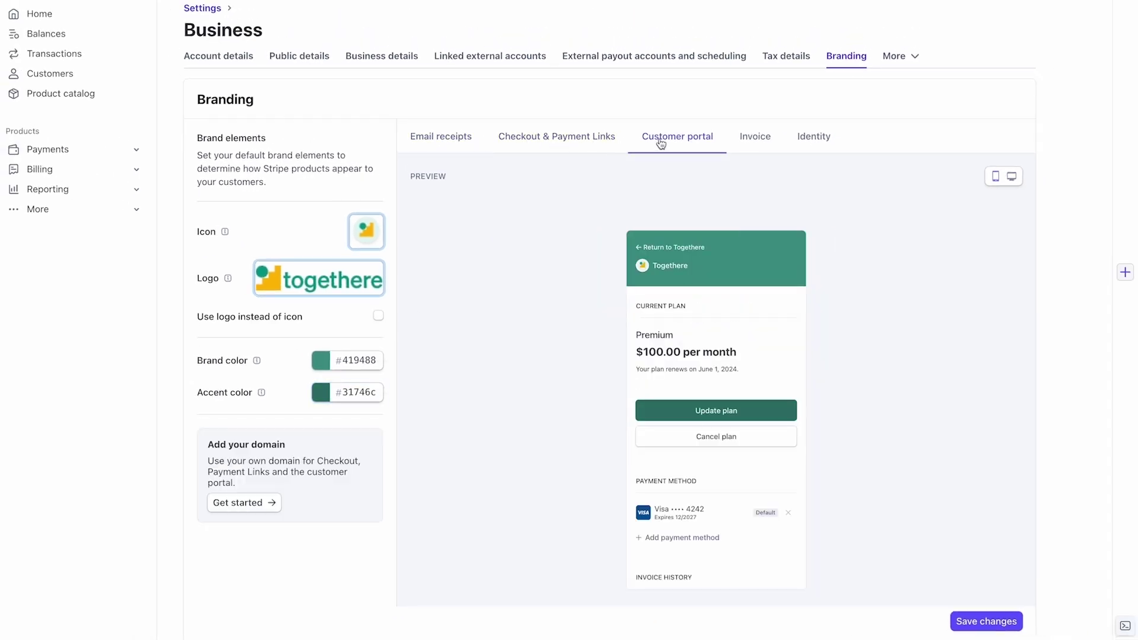
{"action": "left_click", "coordinate": [756, 140]}
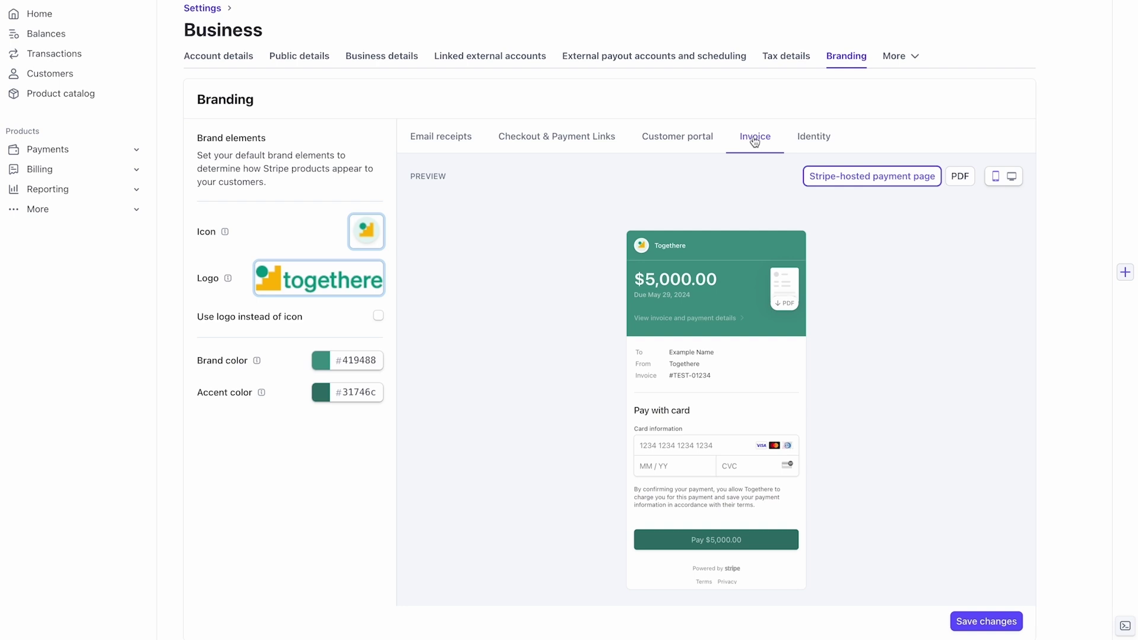
{"action": "left_click", "coordinate": [993, 621]}
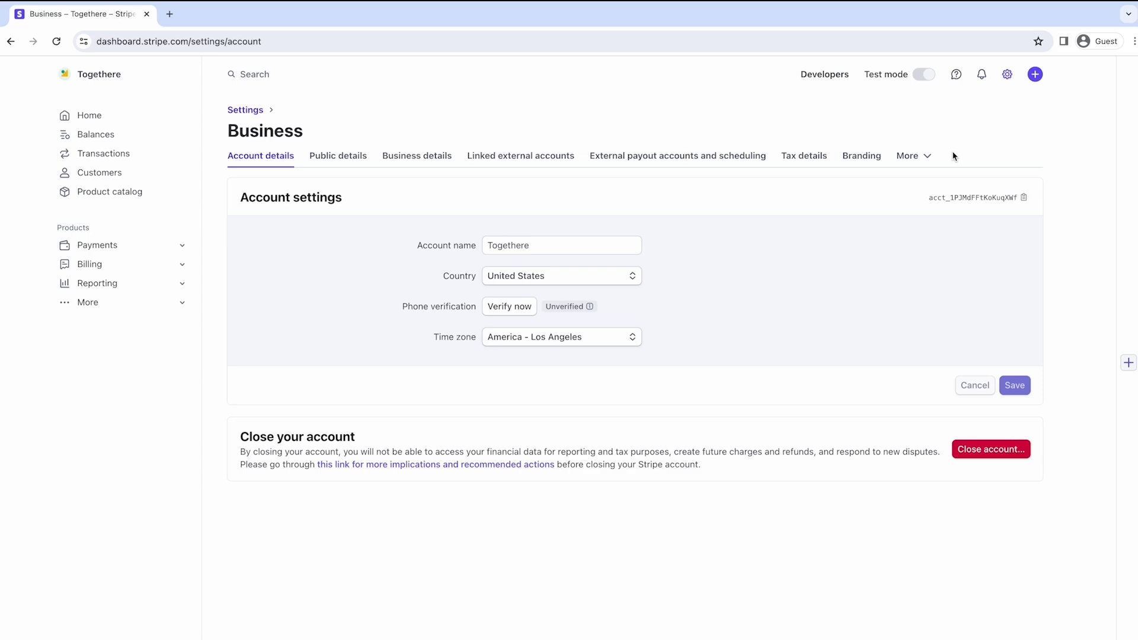
From Custom domains, start adding buy.togethere.com as your own checkout domain.
{"action": "left_click", "coordinate": [924, 157]}
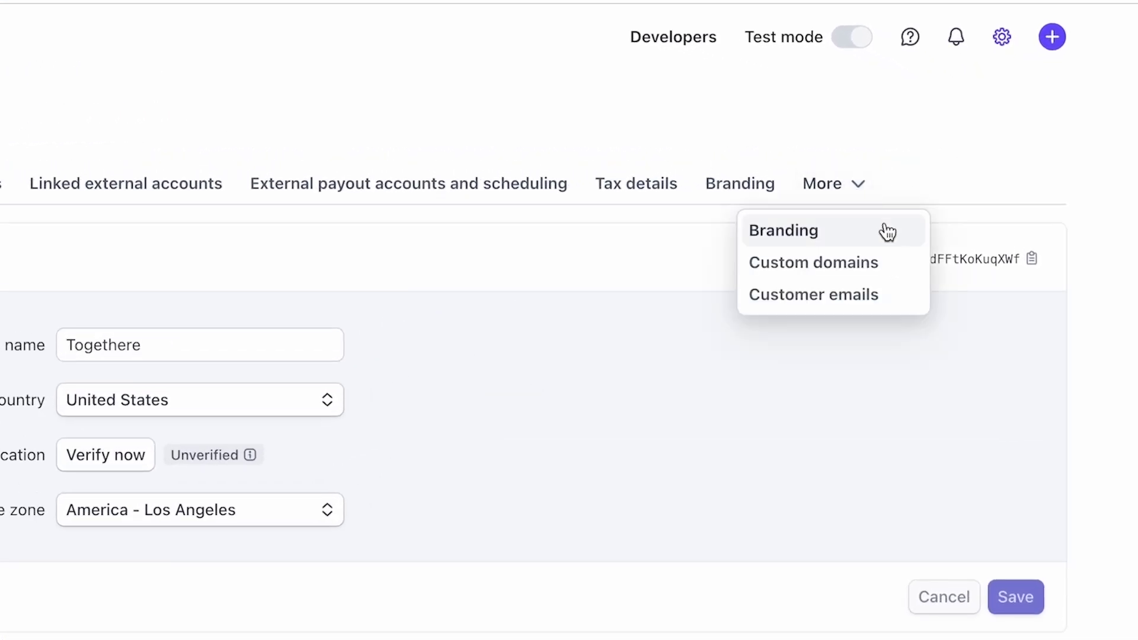
{"action": "left_click", "coordinate": [901, 263]}
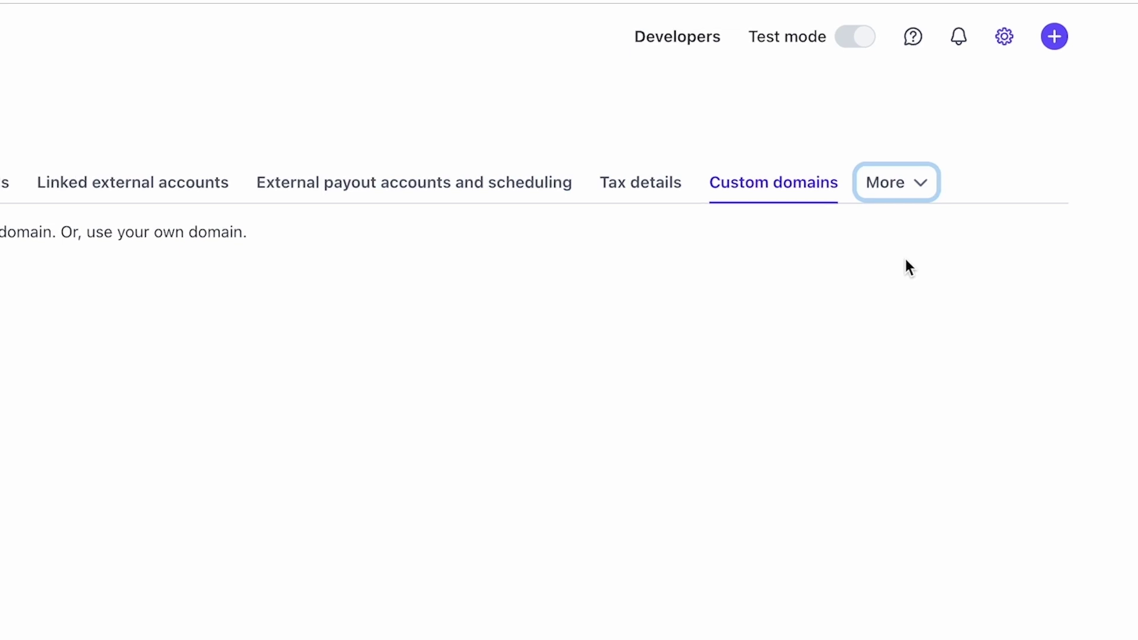
{"action": "left_click", "coordinate": [184, 350]}
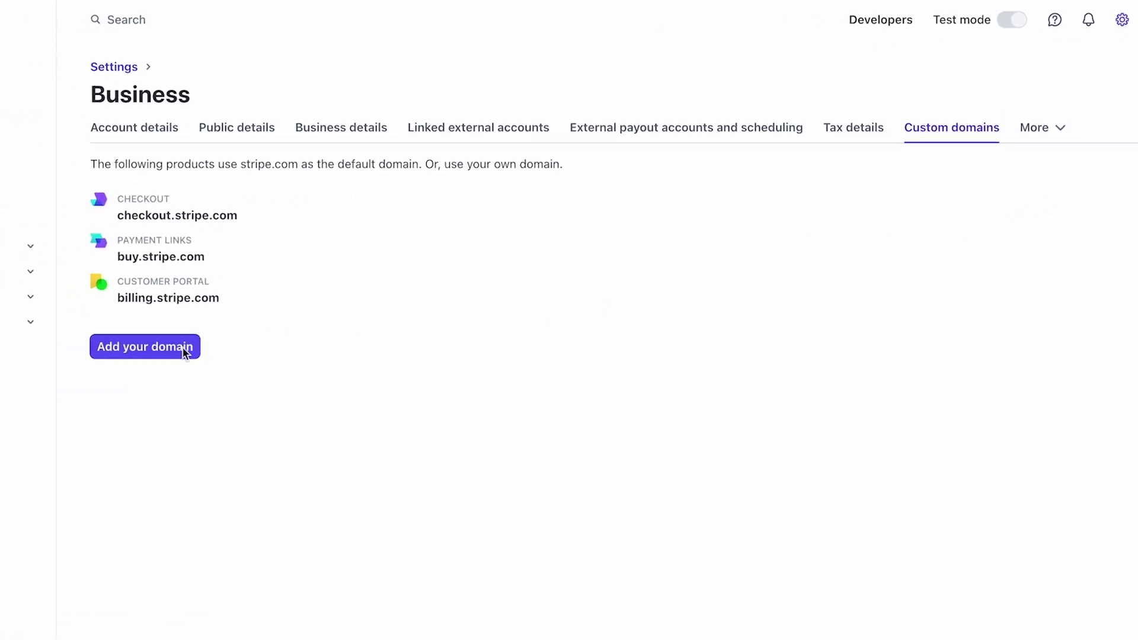
{"action": "type", "text": "buy.tog"}
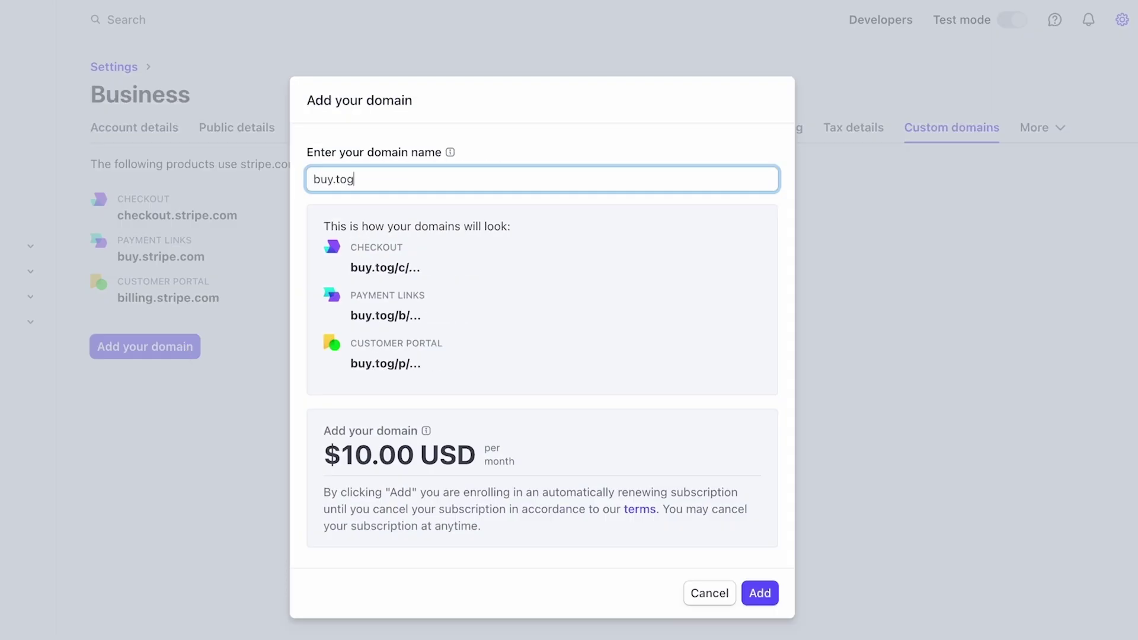
{"action": "type", "text": "ethere.com"}
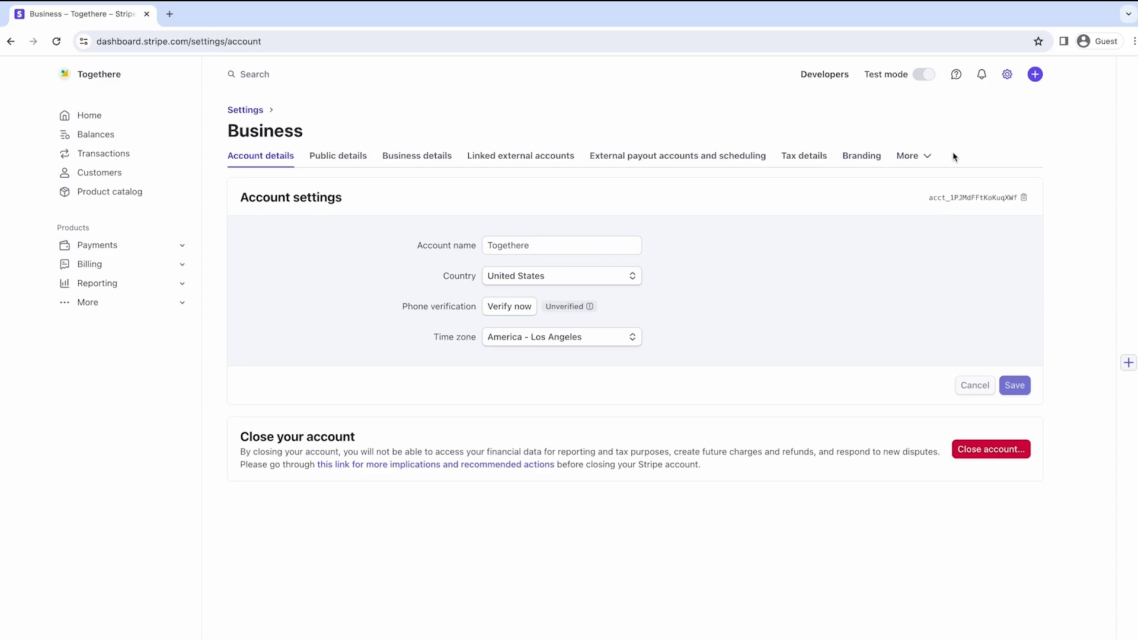
In Customer emails settings, keep English as the default email language.
{"action": "left_click", "coordinate": [927, 156]}
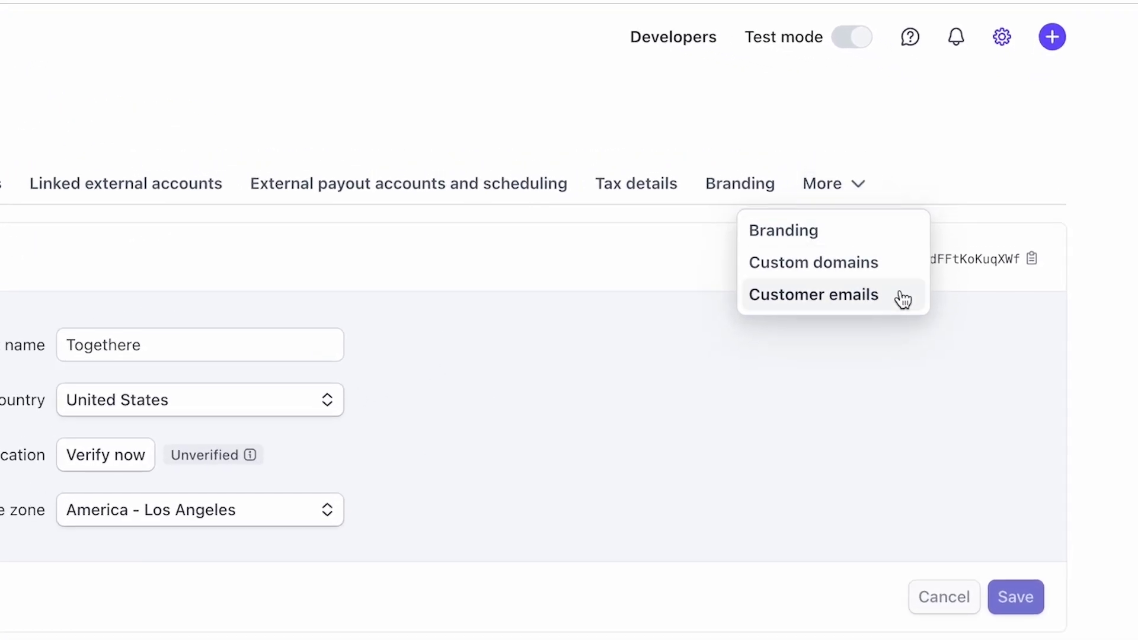
{"action": "left_click", "coordinate": [901, 298]}
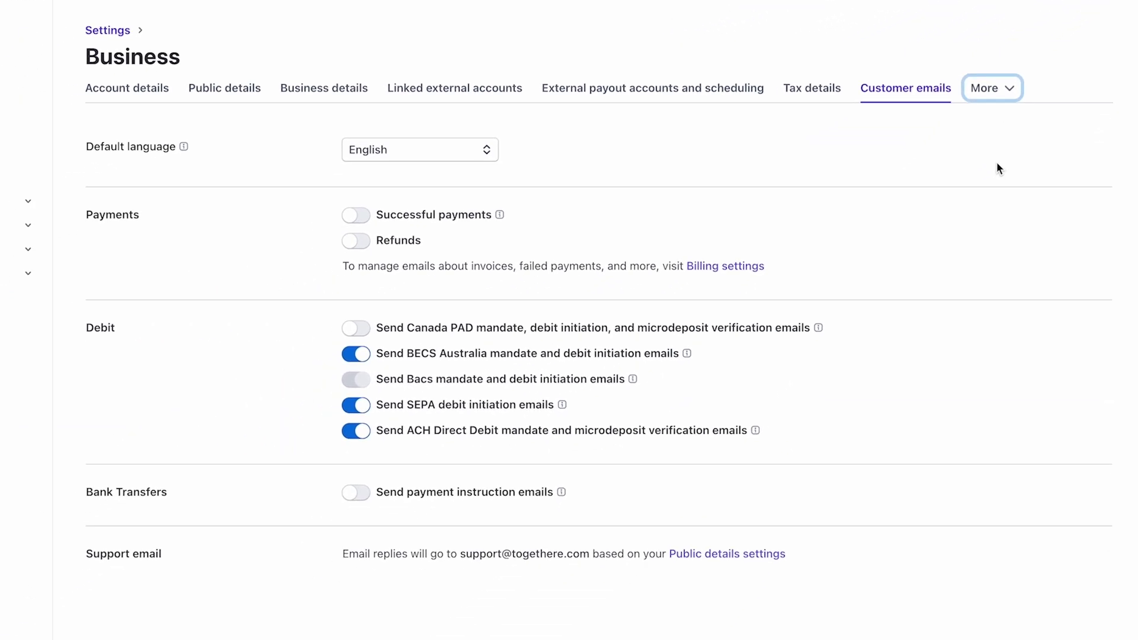
{"action": "left_click", "coordinate": [481, 154]}
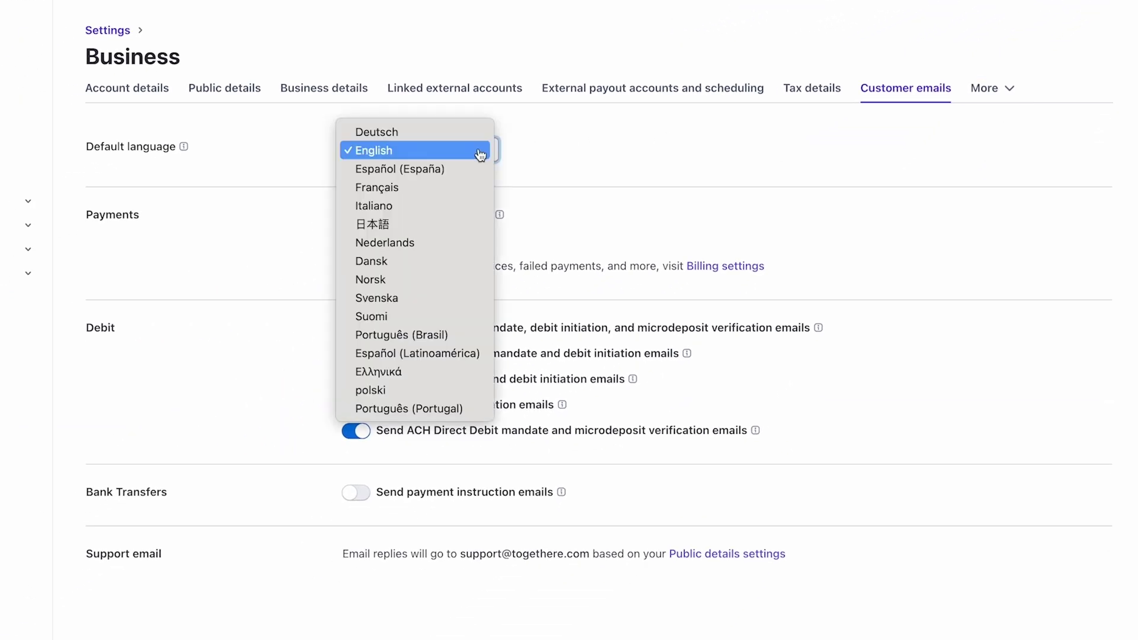
{"action": "left_click", "coordinate": [480, 153]}
{"action": "scroll", "coordinate": [417, 178], "scroll_direction": "down", "scroll_amount": 2}
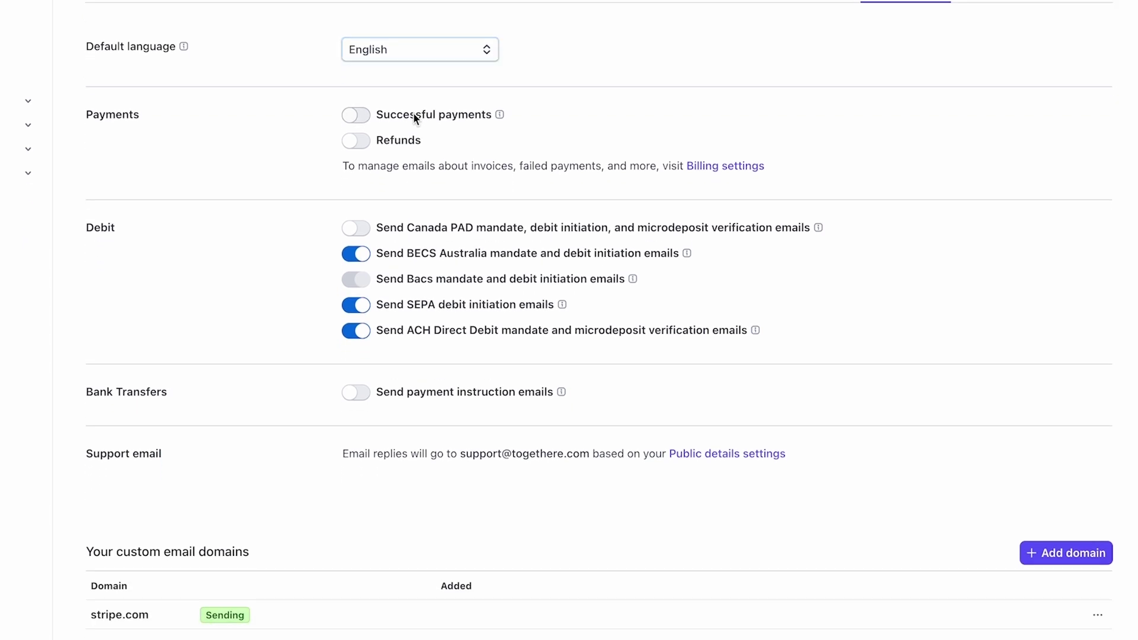
Turn on emails for successful payments, Canada PAD debits and bank transfer payment instructions.
{"action": "left_click", "coordinate": [413, 112]}
{"action": "left_click", "coordinate": [417, 227]}
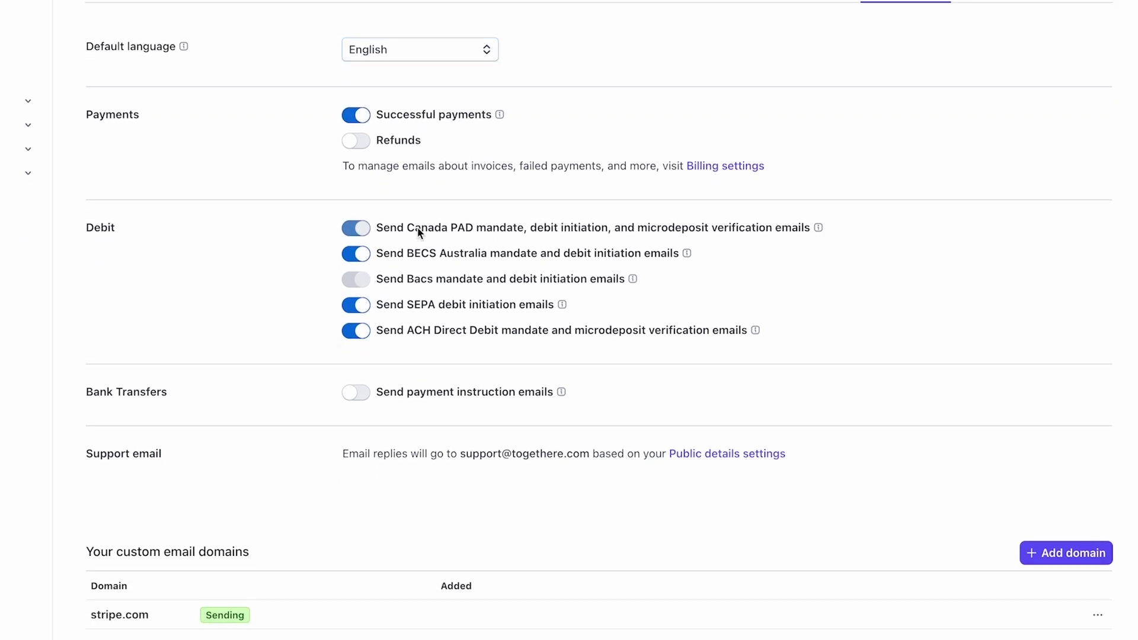
{"action": "left_click", "coordinate": [427, 392]}
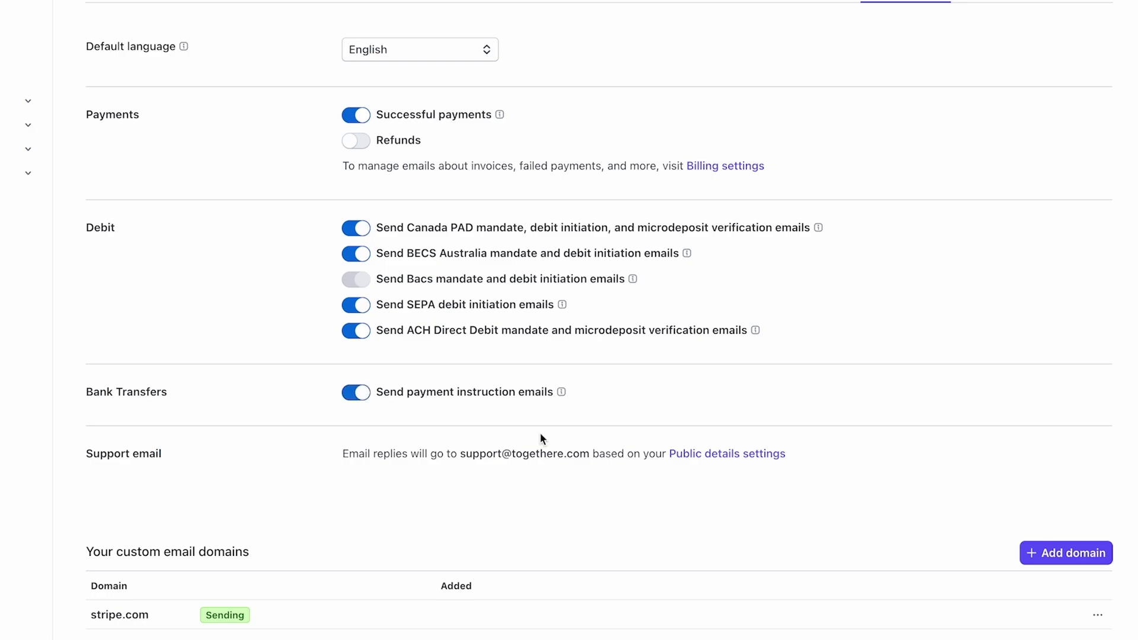
Connect togethere.com as a custom email sending domain.
{"action": "left_click", "coordinate": [1052, 552]}
{"action": "type", "text": "togethere.c"}
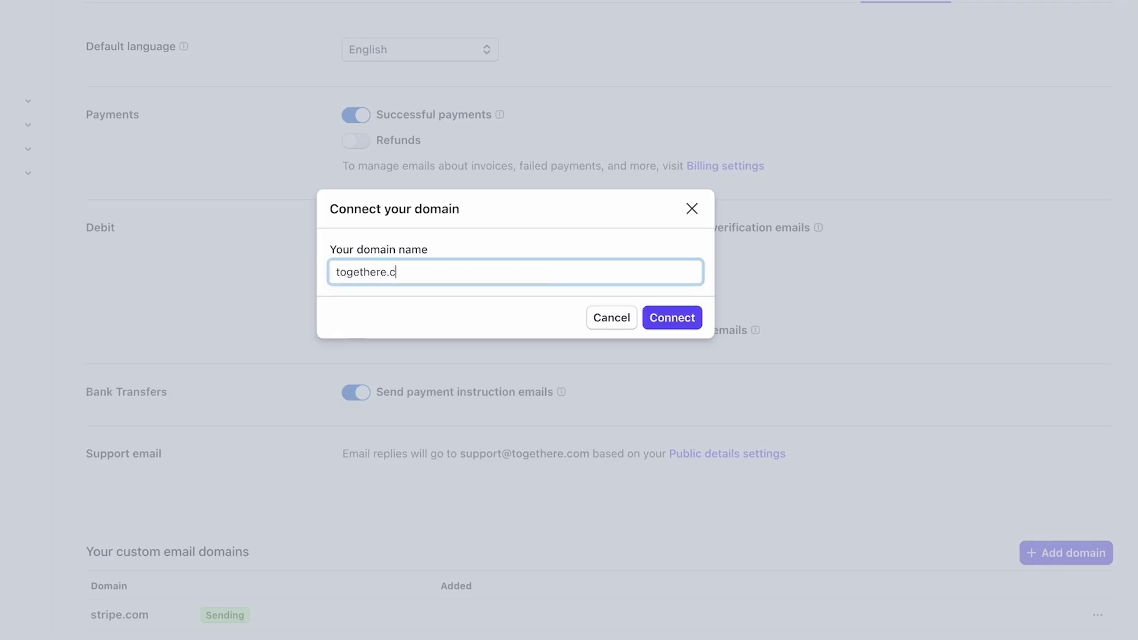
{"action": "type", "text": "om"}
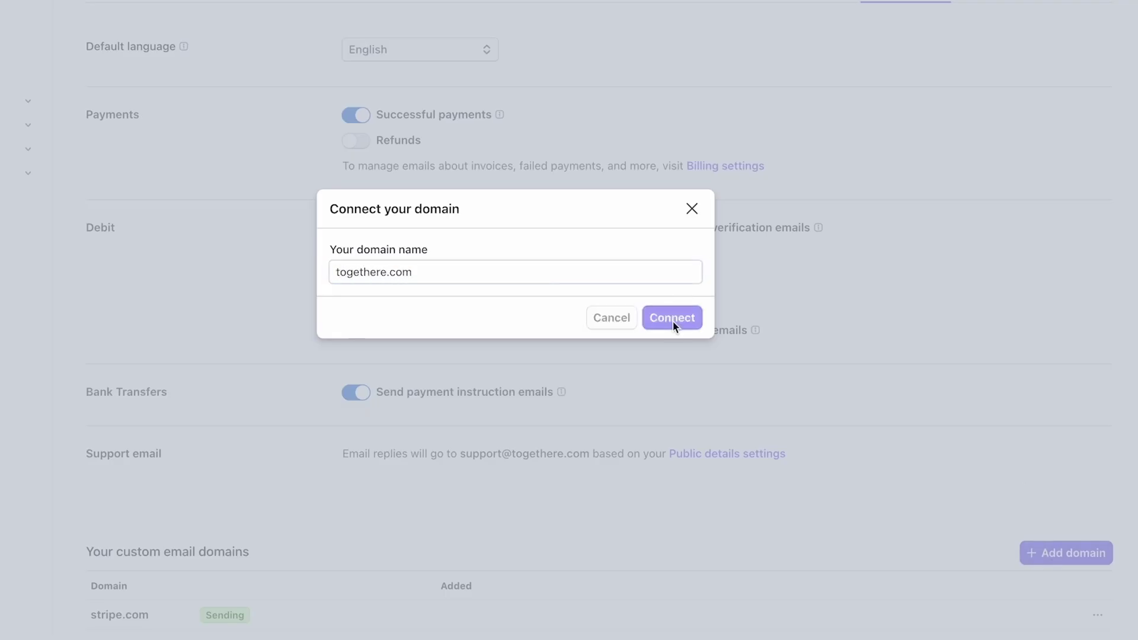
{"action": "left_click", "coordinate": [672, 320]}
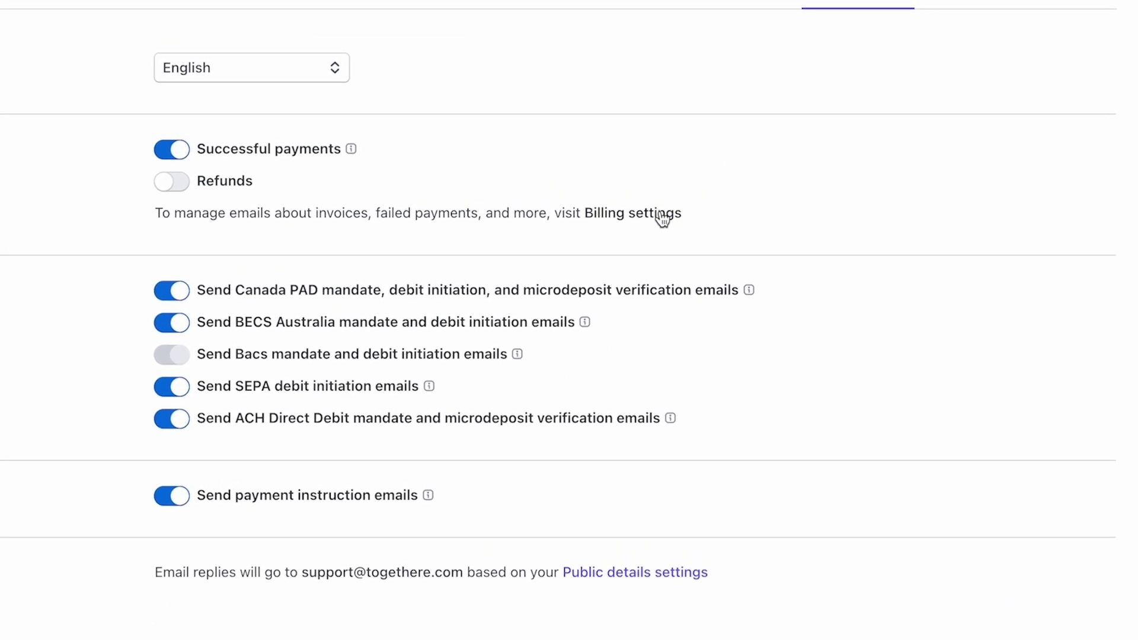
Go to the Billing subscriptions and emails settings.
{"action": "left_click", "coordinate": [658, 215]}
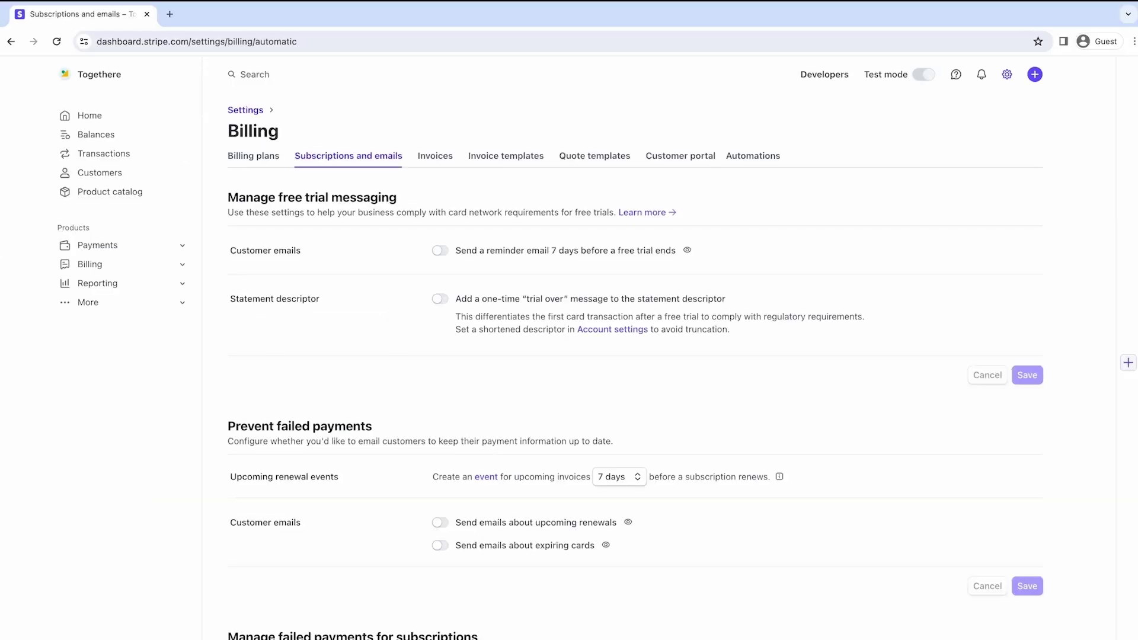